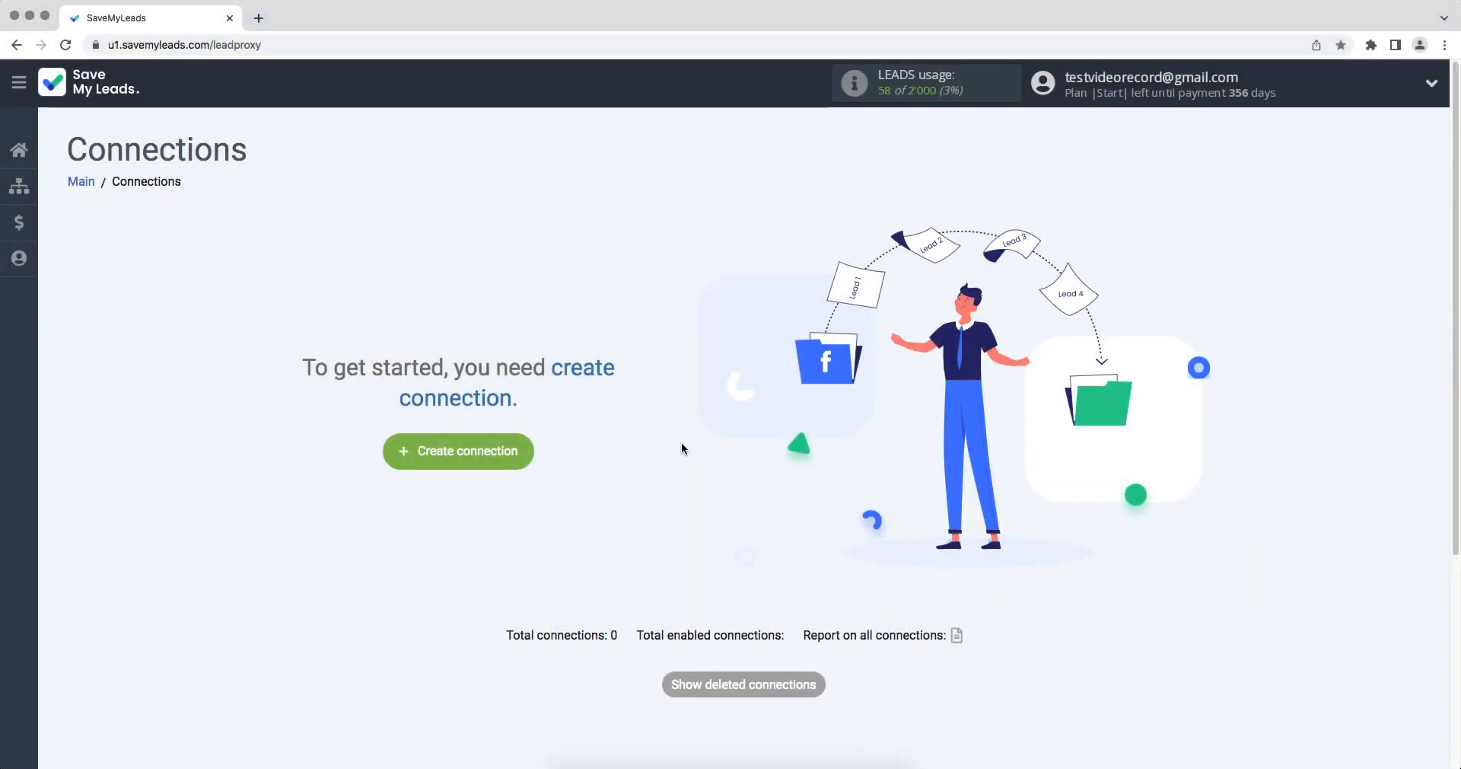
# Step: Create a new connection with Google Lead Form as the lead source and D7 Networks Send SMS as the destination
pyautogui.click(409, 453)
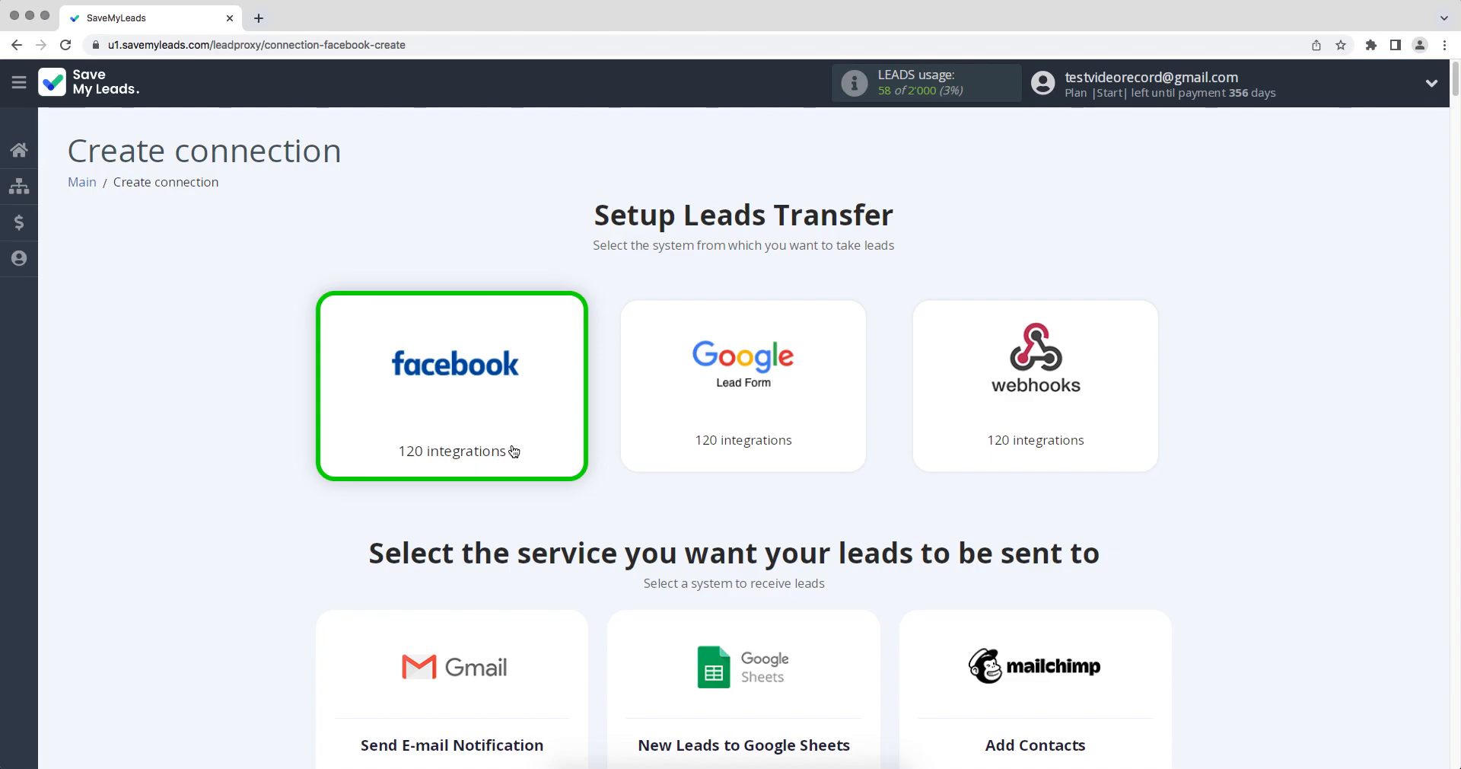
pyautogui.scroll(-1, 636, 426)
pyautogui.scroll(-13, 636, 426)
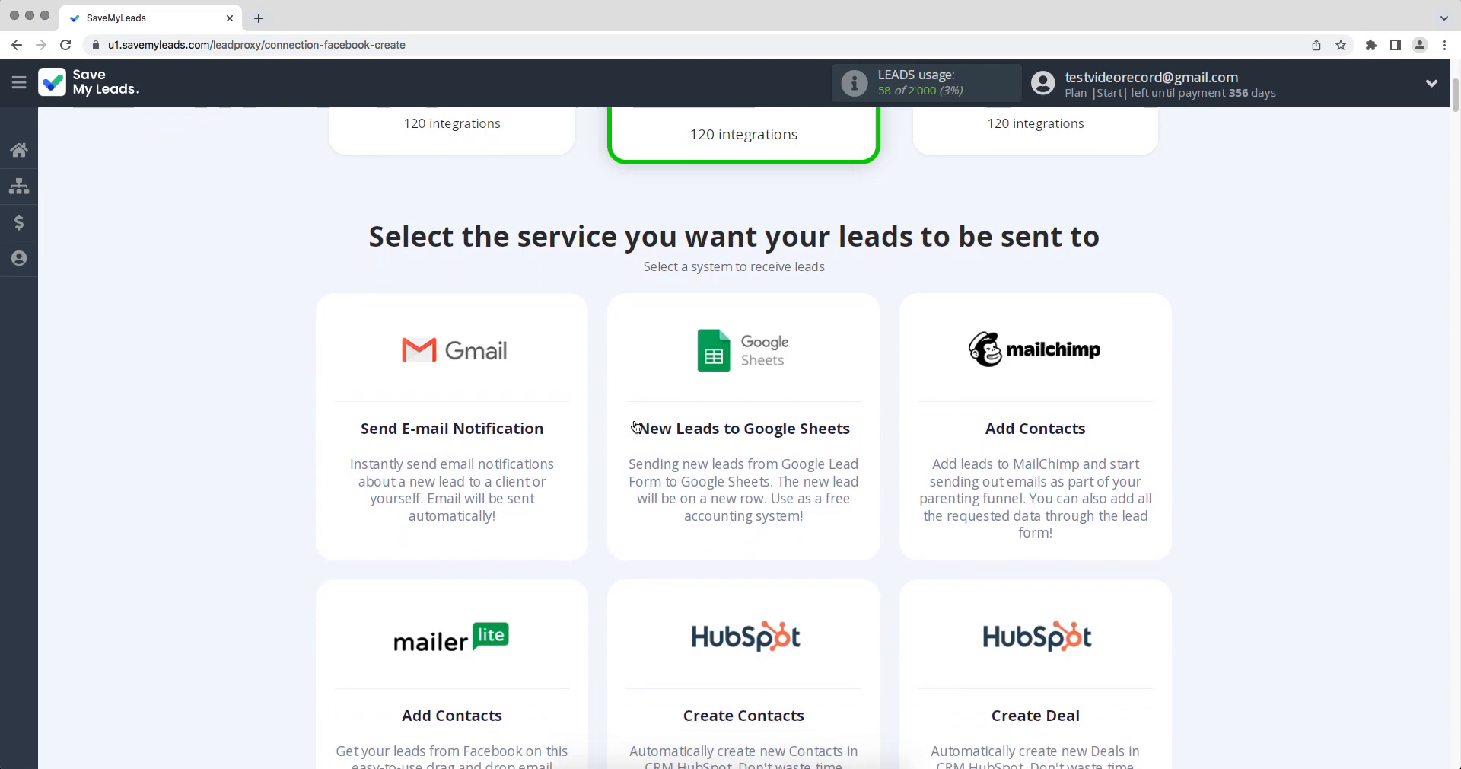
pyautogui.scroll(-13, 636, 426)
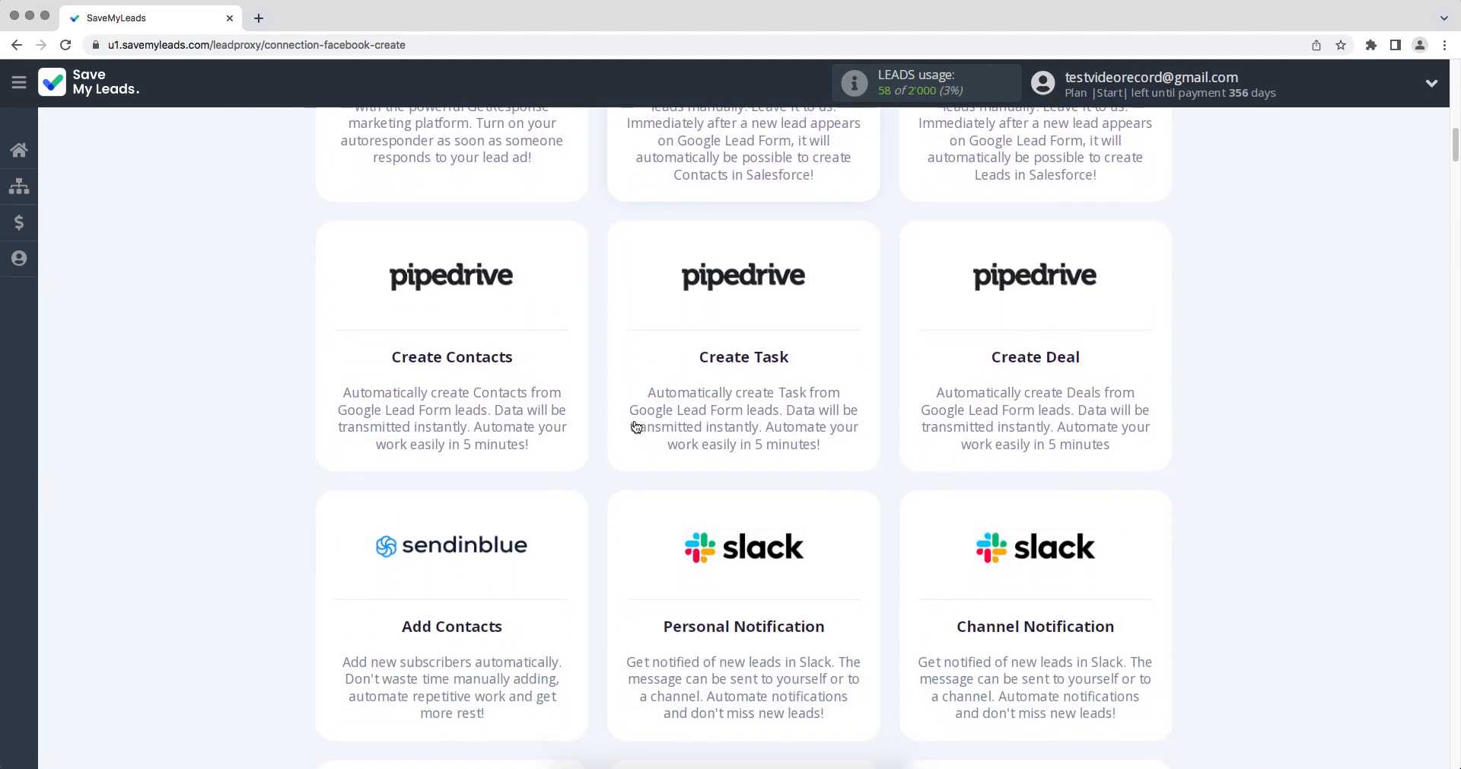
pyautogui.scroll(-10, 636, 426)
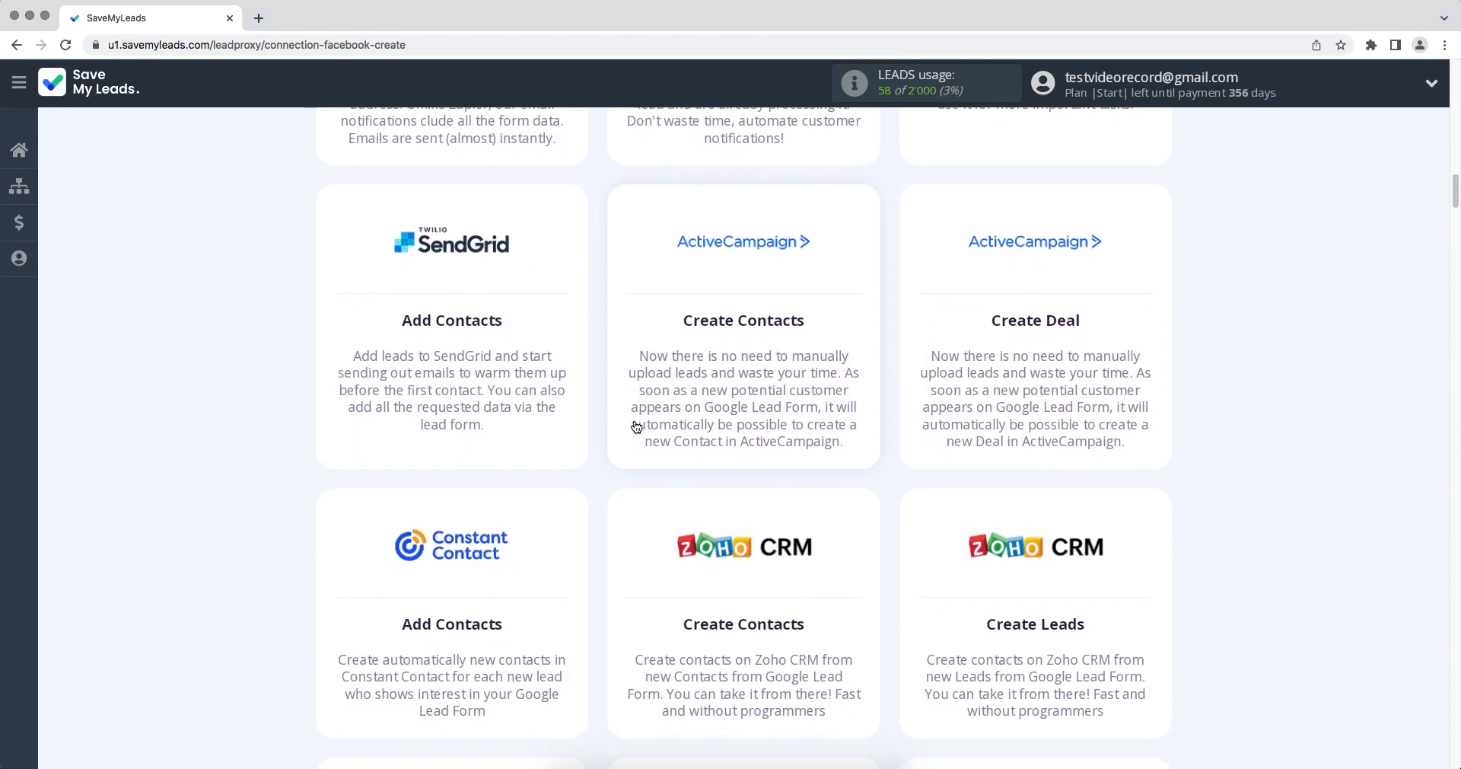
pyautogui.scroll(-14, 637, 426)
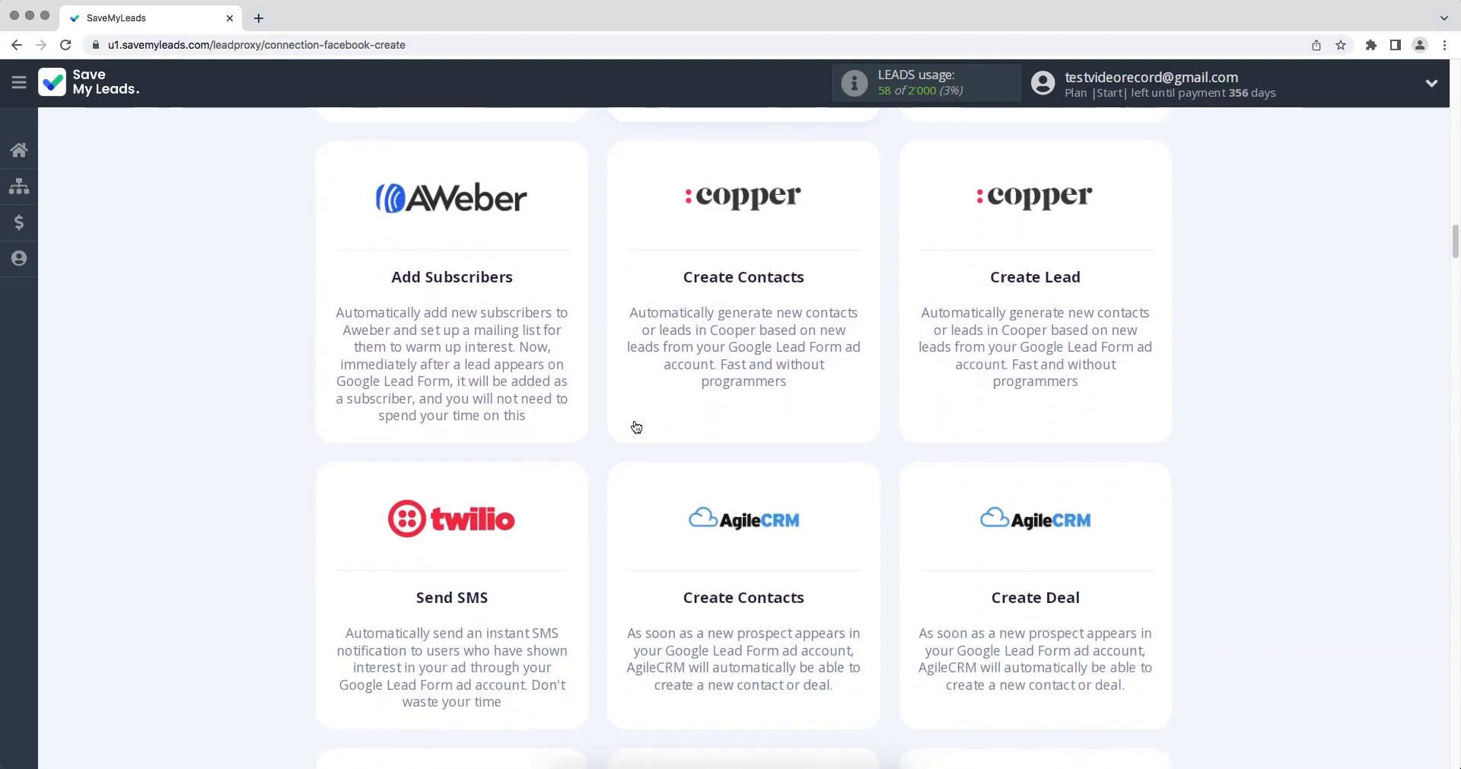
pyautogui.scroll(-12, 636, 426)
pyautogui.scroll(-8, 636, 426)
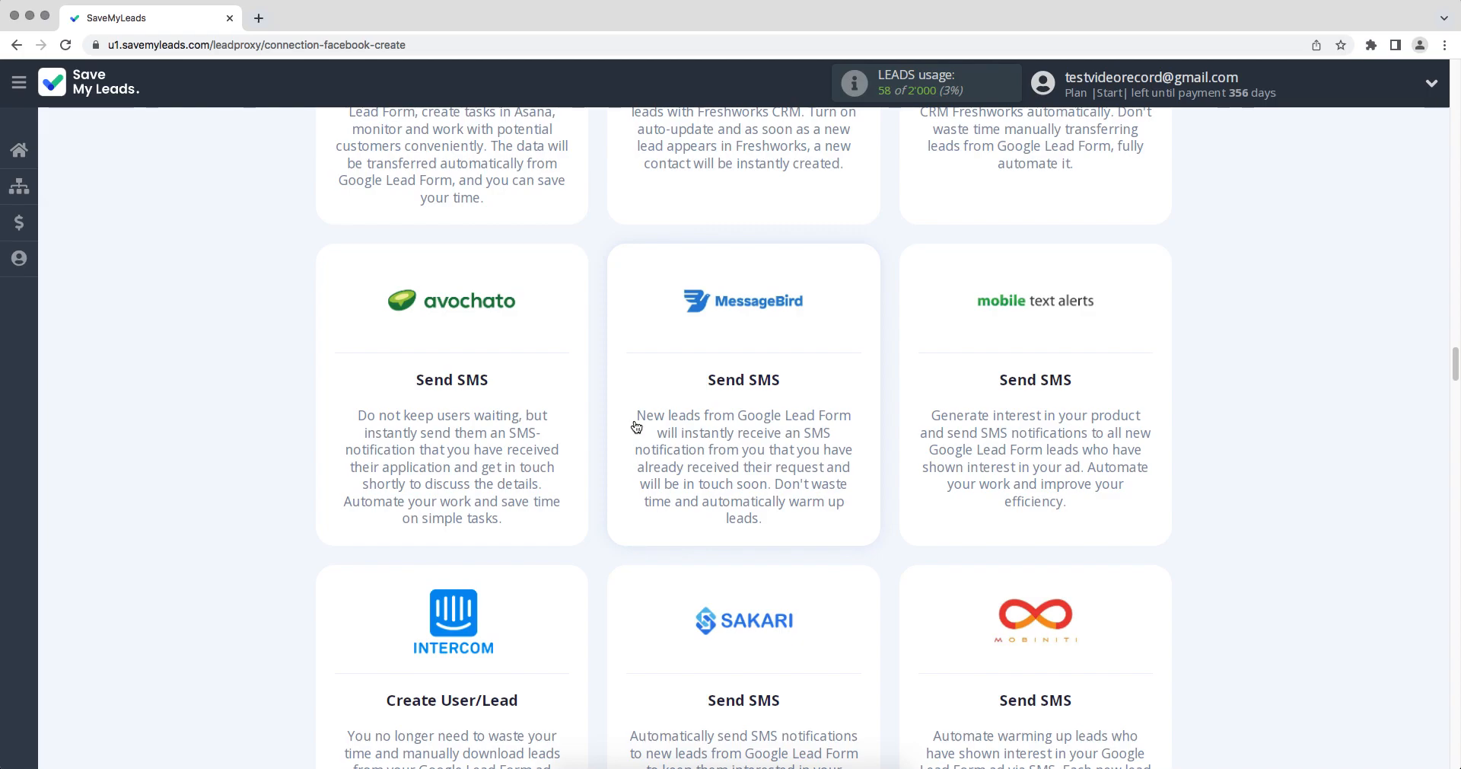
pyautogui.scroll(-10, 636, 426)
pyautogui.scroll(-10, 636, 426)
pyautogui.scroll(-12, 636, 427)
pyautogui.scroll(-12, 636, 426)
pyautogui.scroll(-9, 636, 426)
pyautogui.scroll(-8, 636, 426)
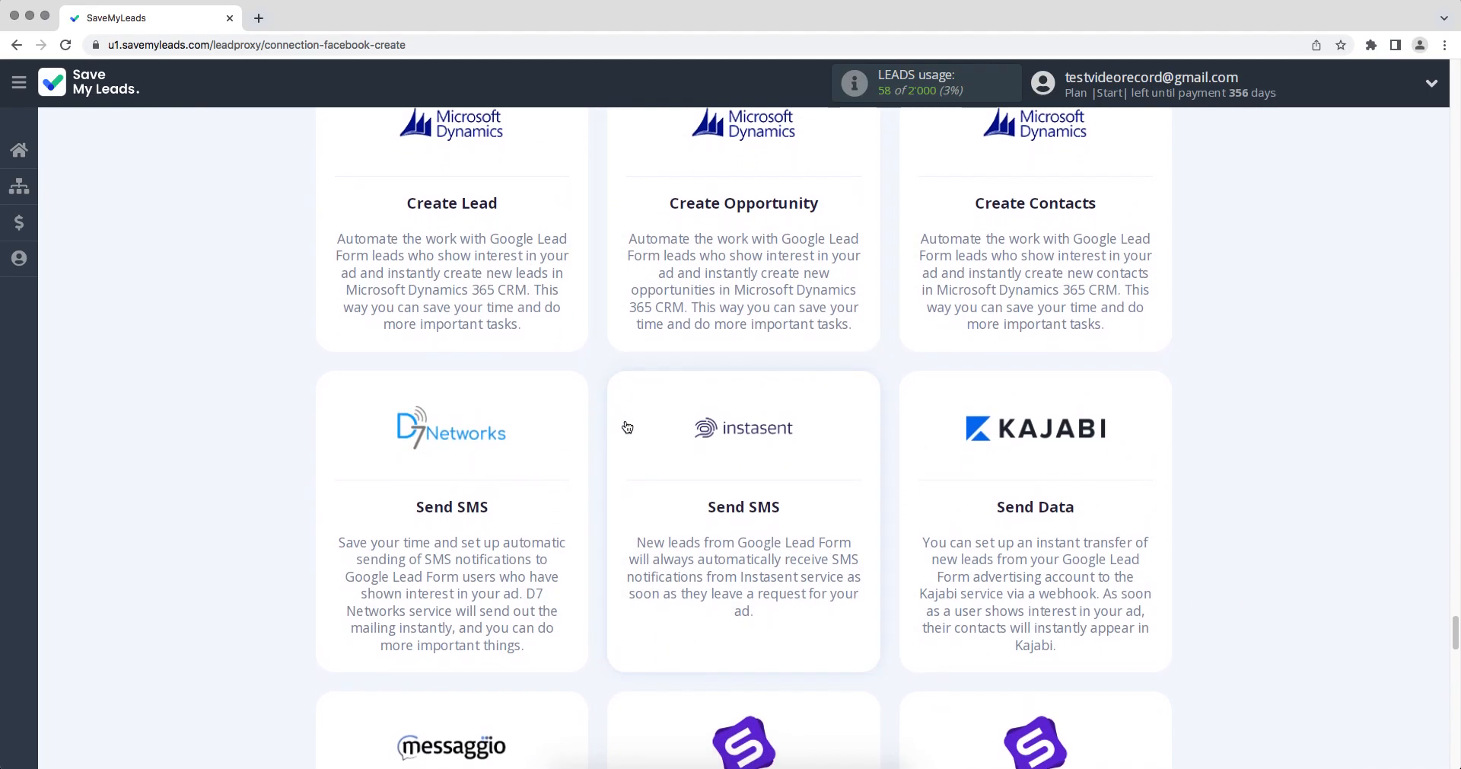
pyautogui.click(481, 431)
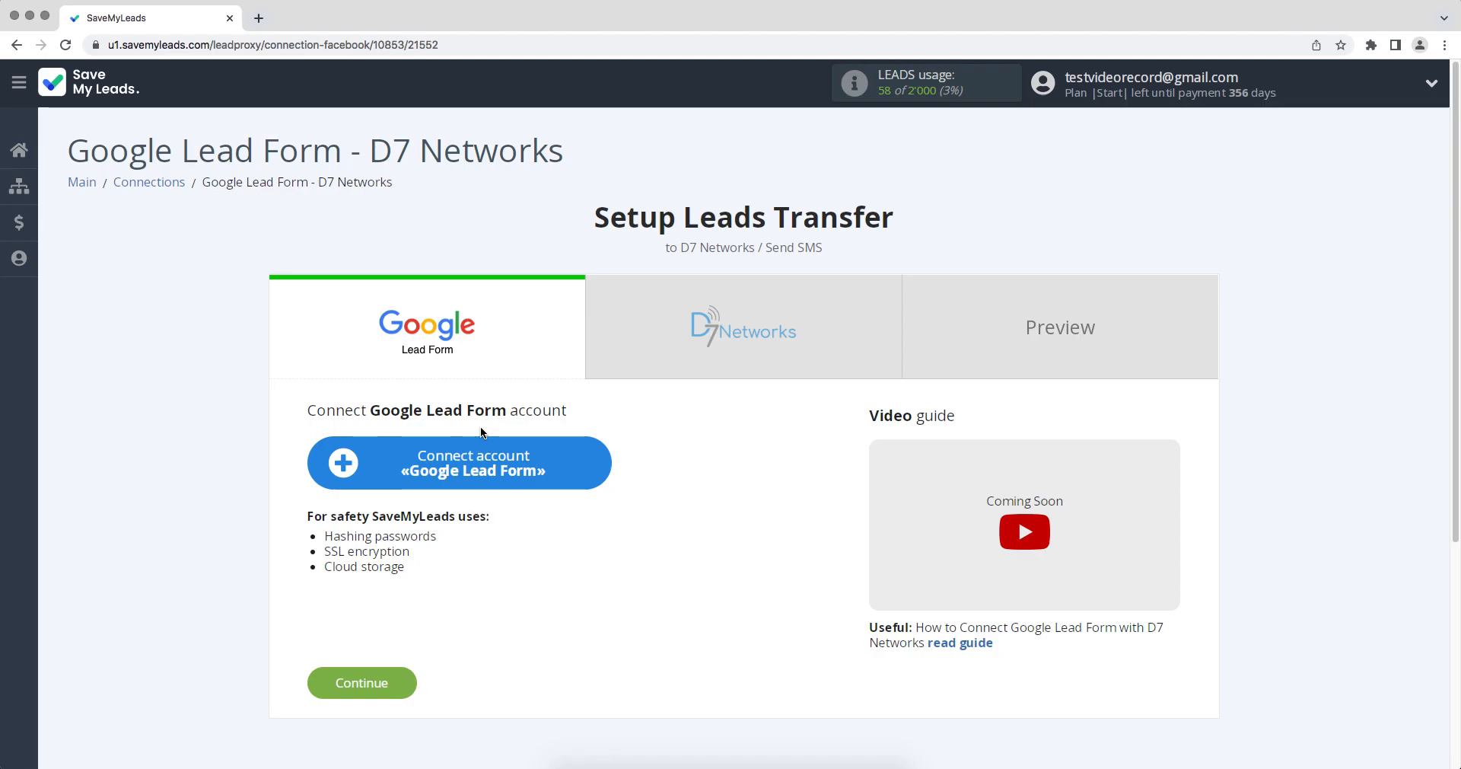
# Step: Connect a Google Lead Form account under its suggested name and select it as the lead source account
pyautogui.click(344, 462)
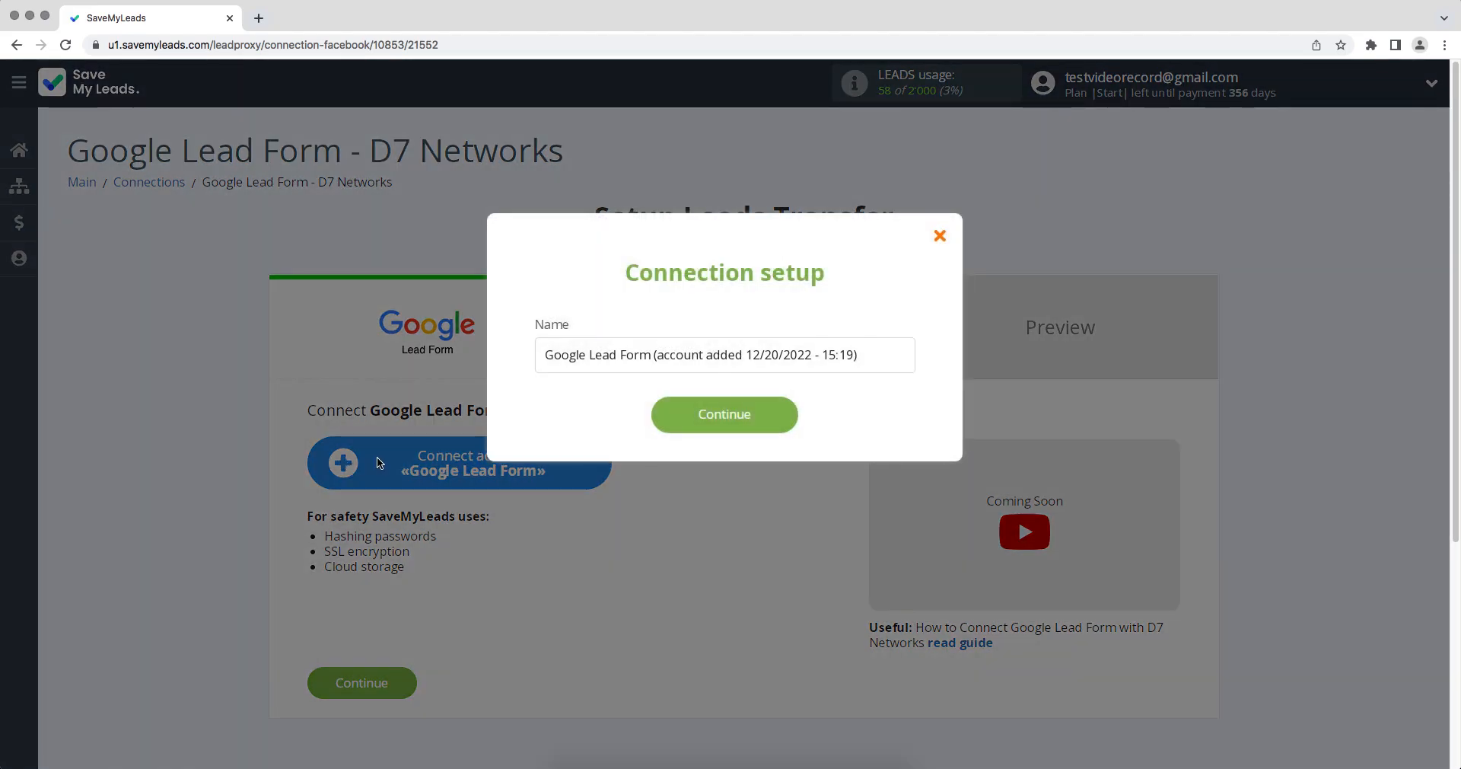
pyautogui.click(698, 423)
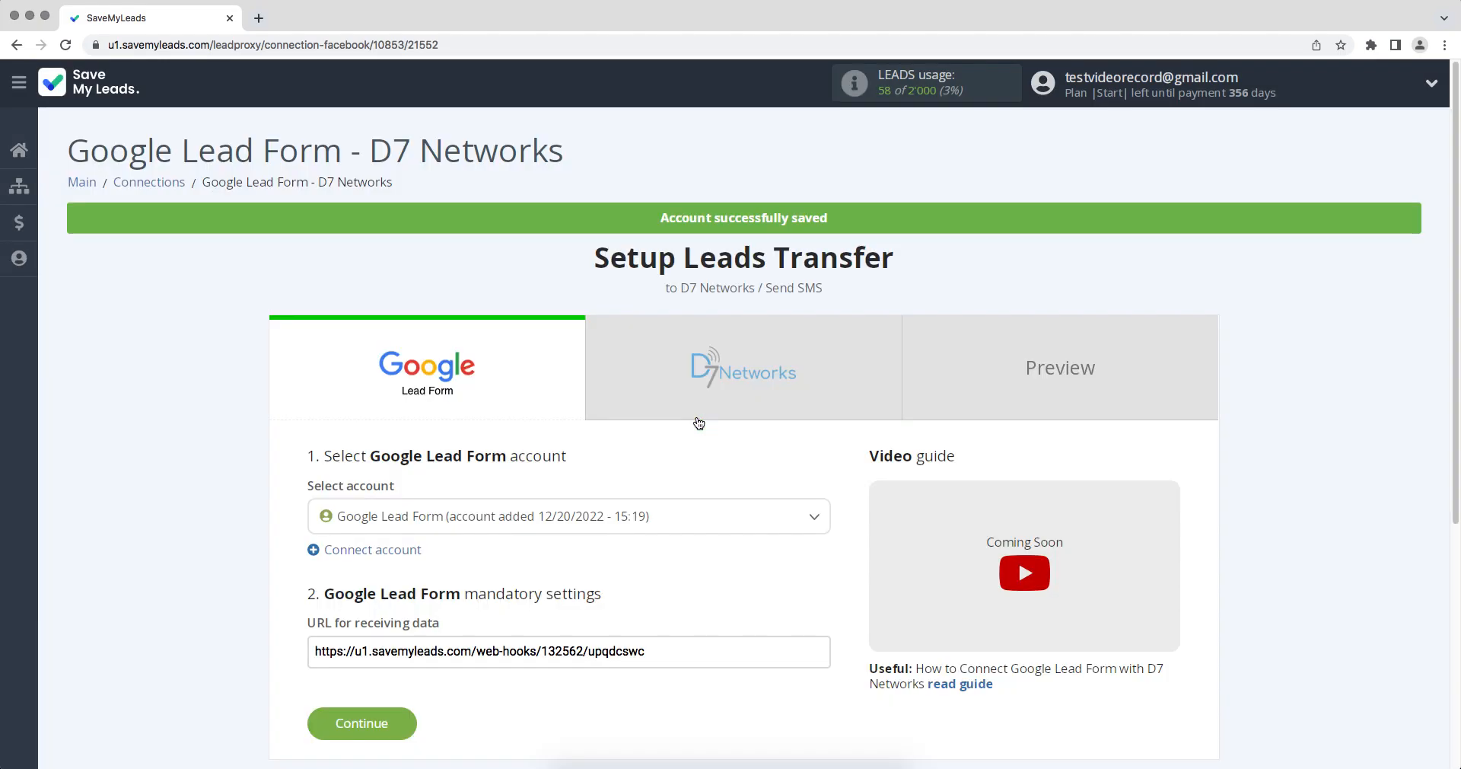
pyautogui.click(677, 516)
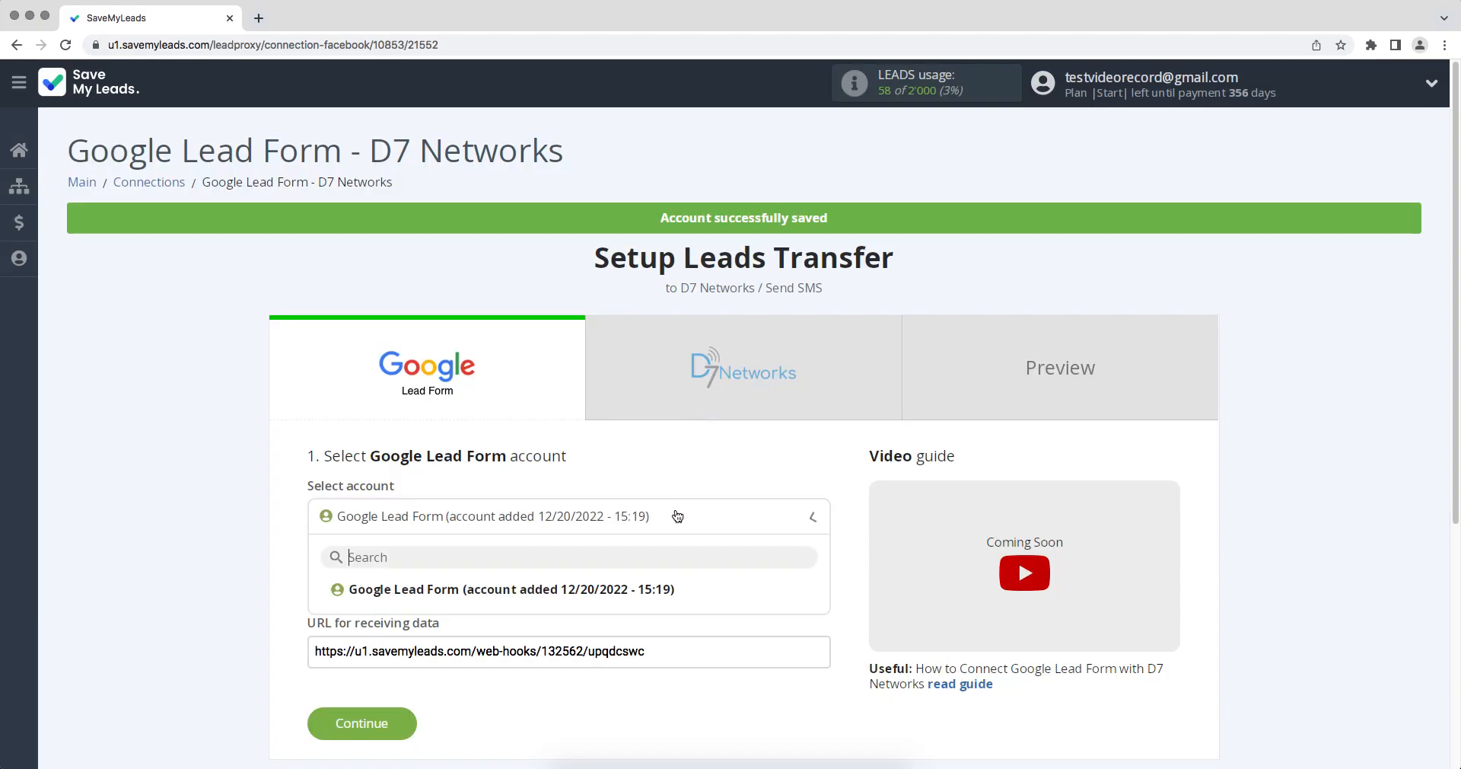
pyautogui.click(651, 588)
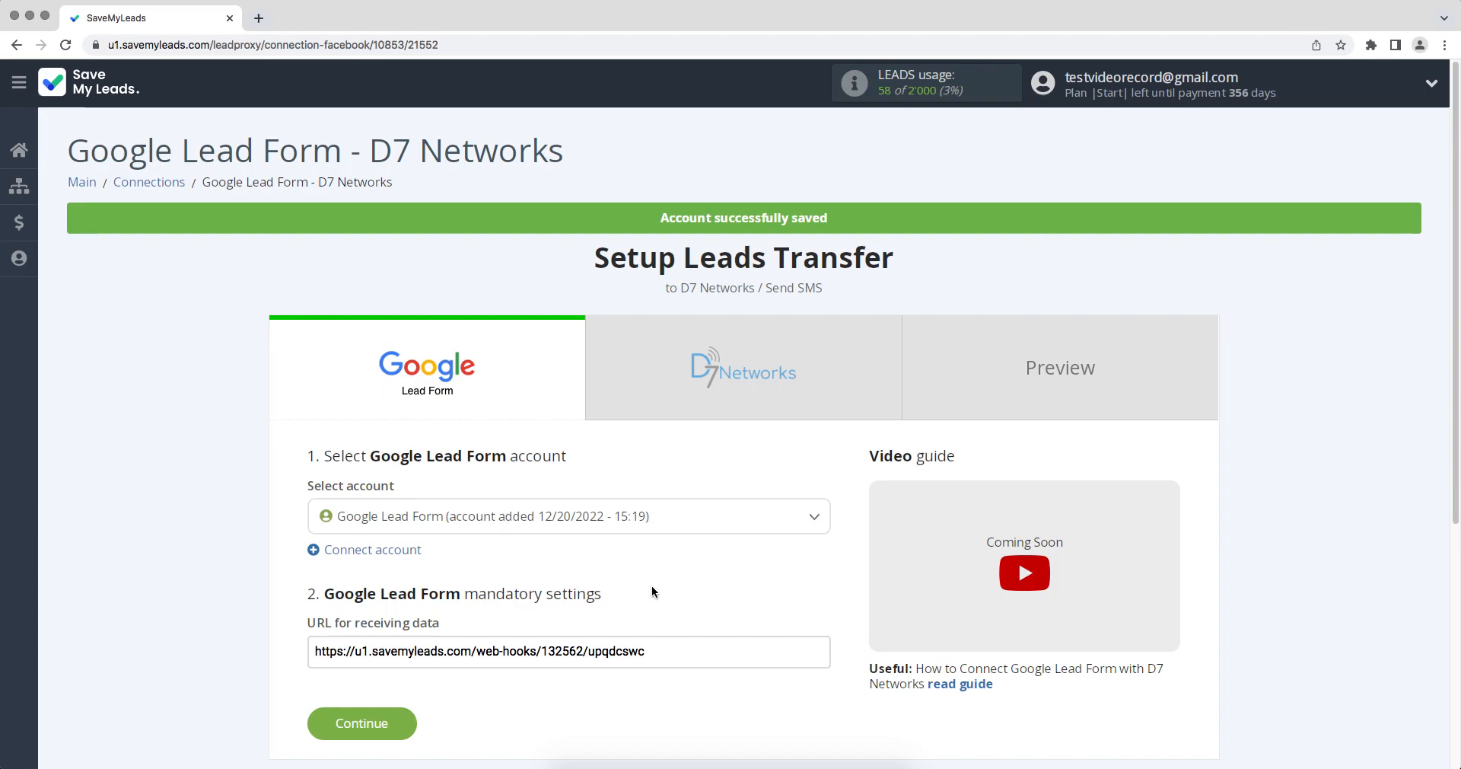
# Step: Copy the whole URL for receiving data from the Google Lead Form mandatory settings
pyautogui.moveTo(664, 652); pyautogui.dragTo(310, 652)
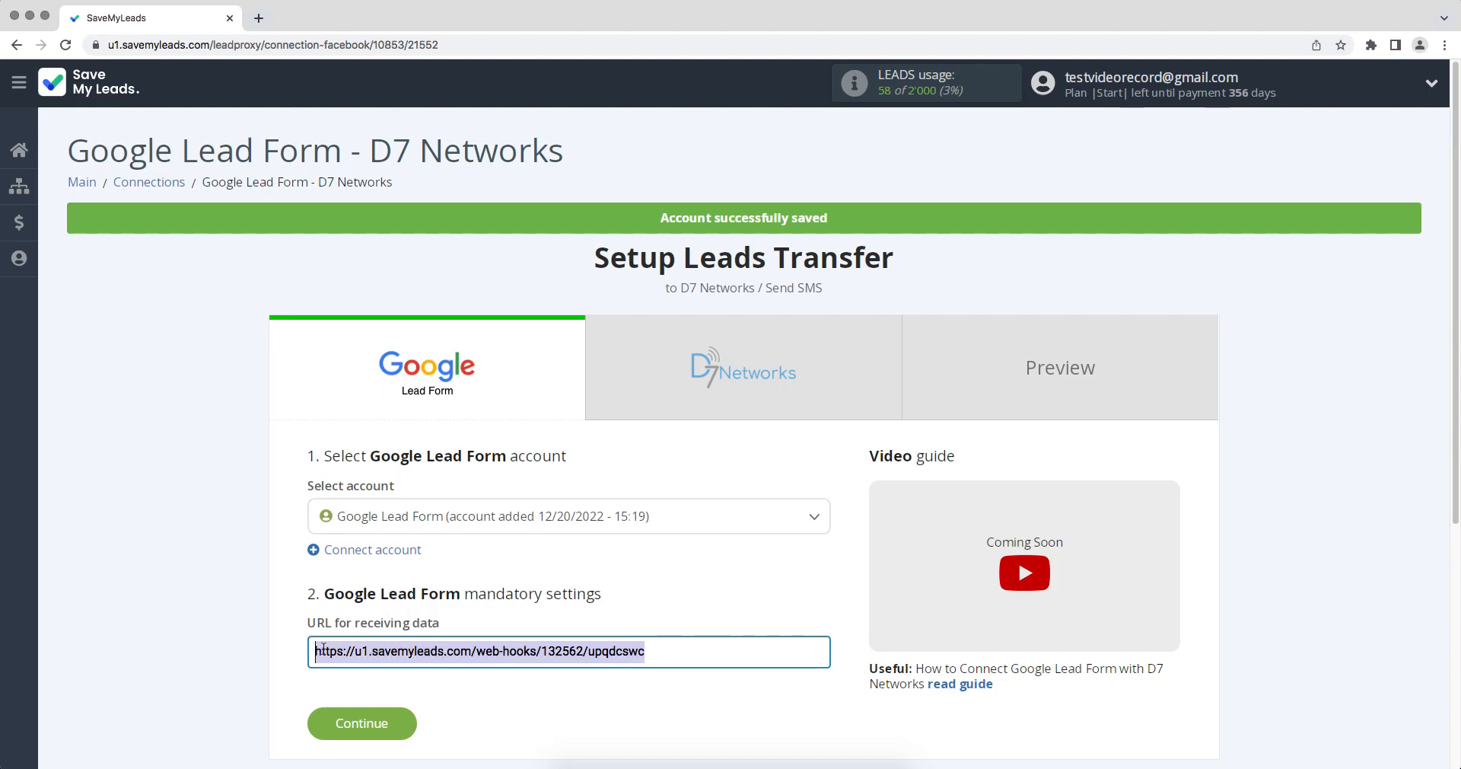
pyautogui.rightClick(328, 652)
pyautogui.click(356, 624)
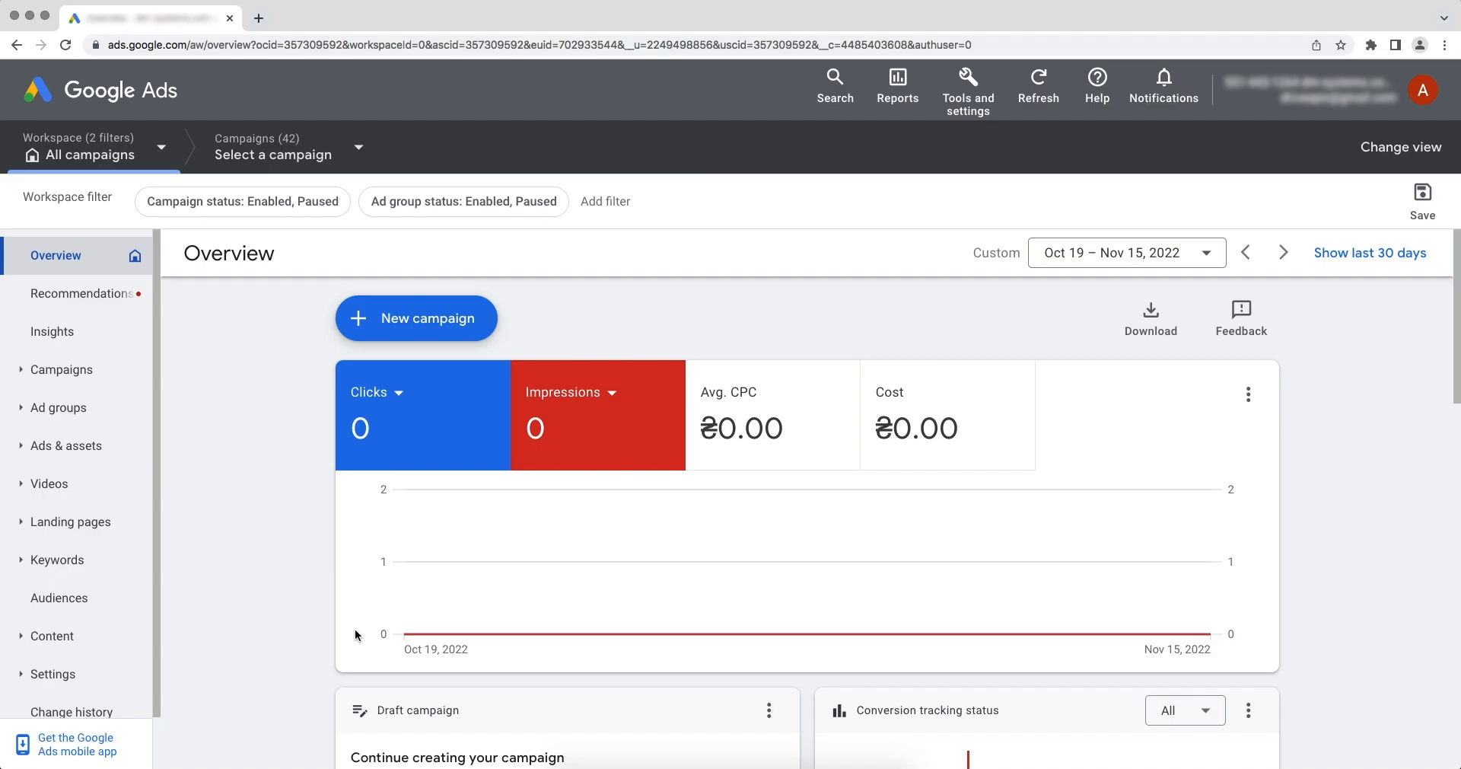
# Step: In Google Ads, go to the lead form assets and open the account-level "Google Lead Form" asset for editing
pyautogui.click(108, 451)
pyautogui.click(84, 517)
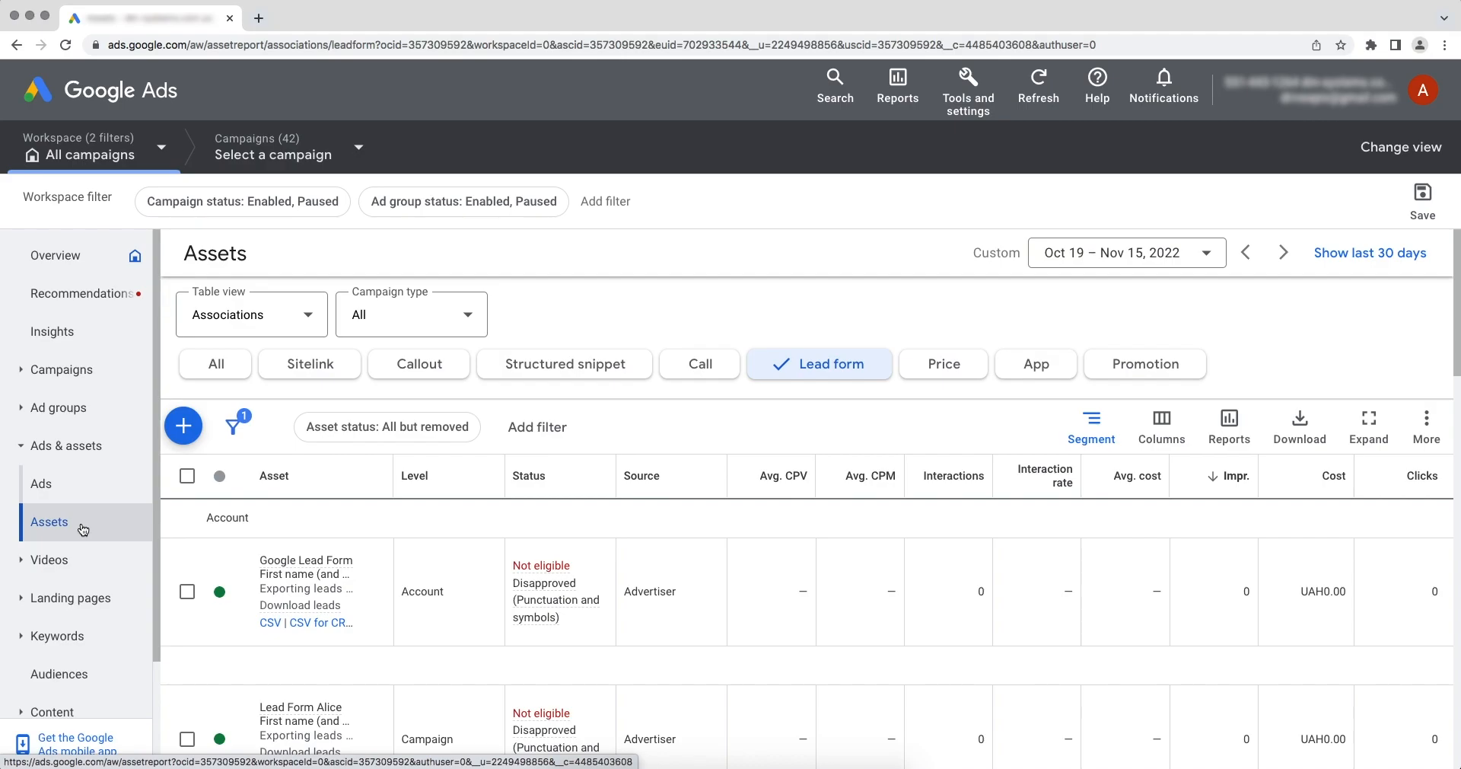
pyautogui.click(276, 561)
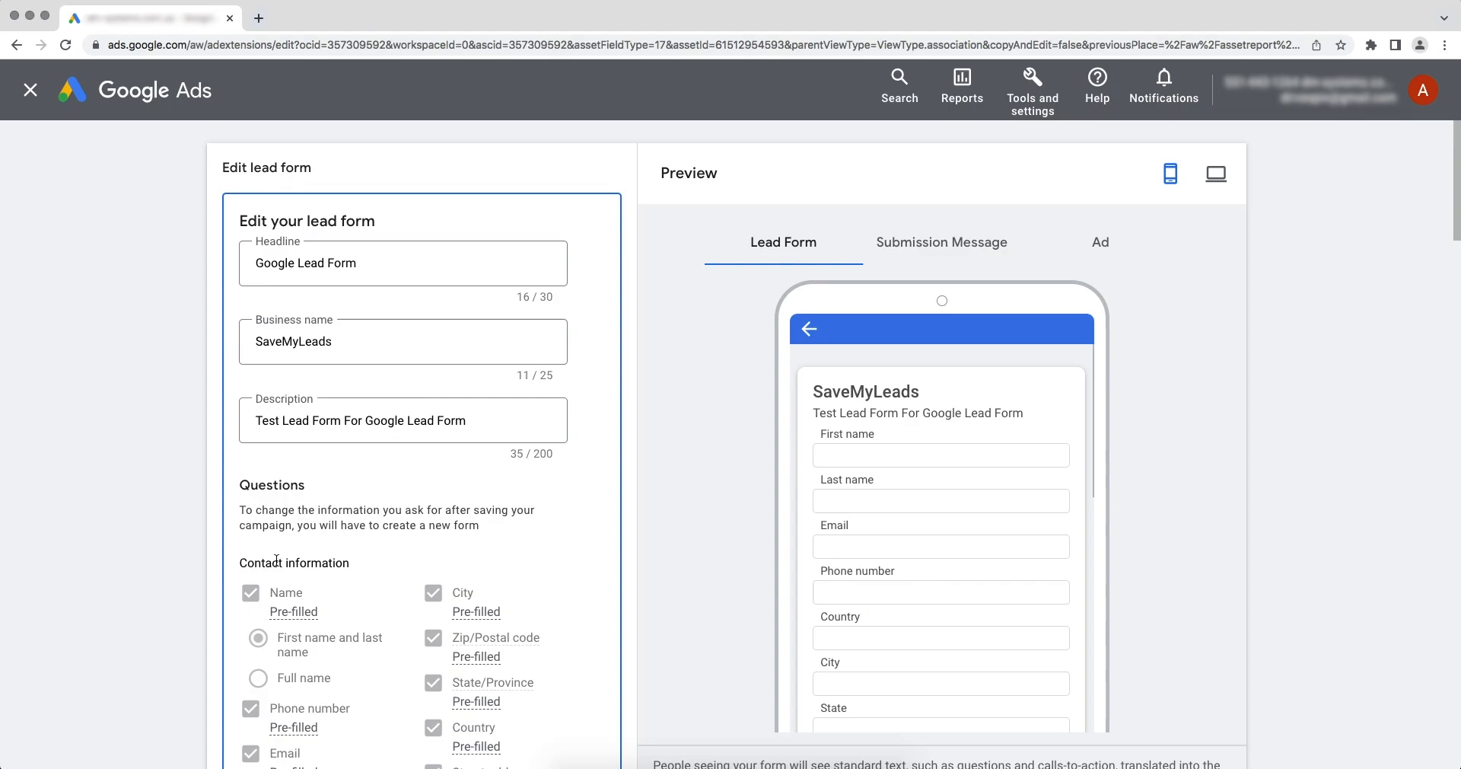
# Step: Expand the other data integration options for exporting leads and paste the copied URL as the Webhook URL
pyautogui.scroll(-10, 276, 560)
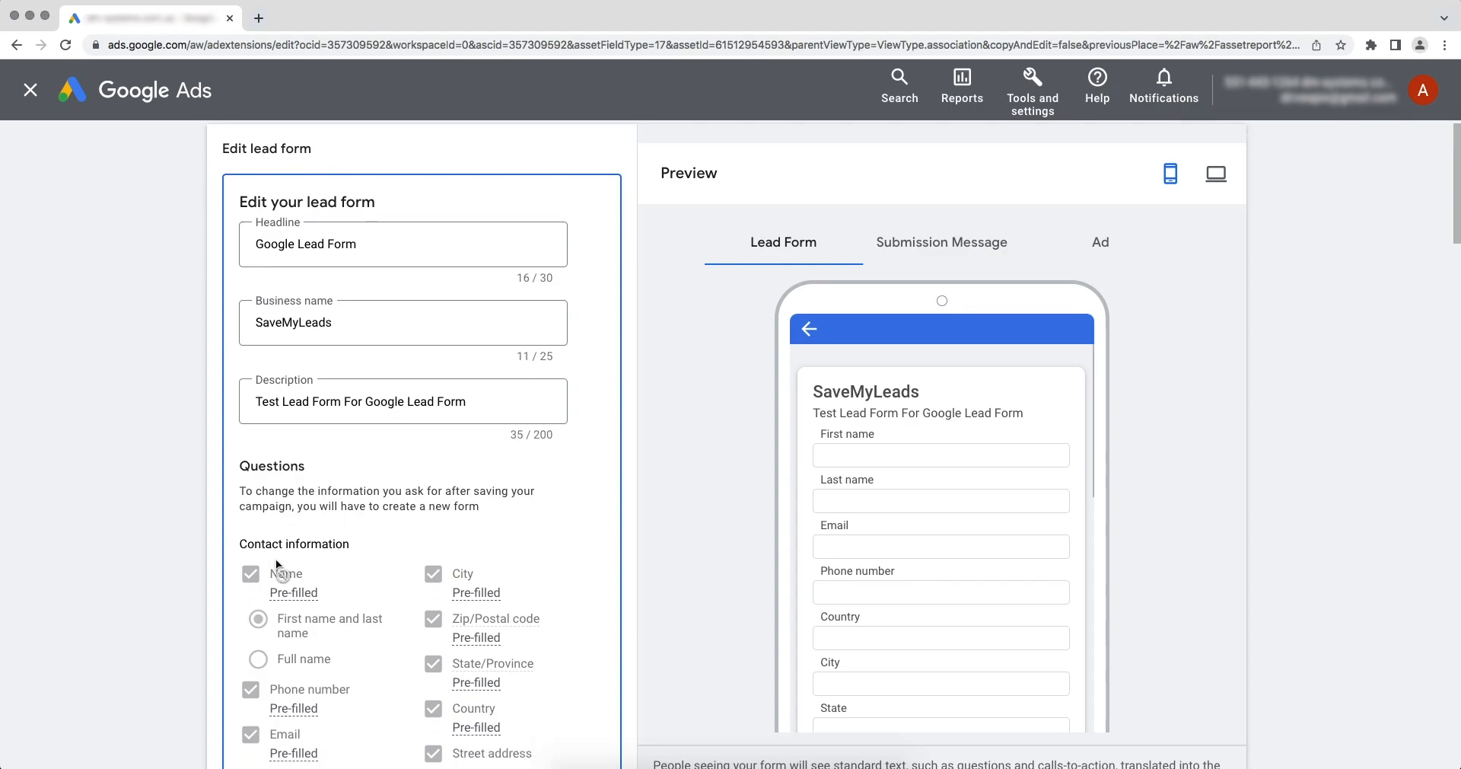
pyautogui.scroll(-12, 276, 560)
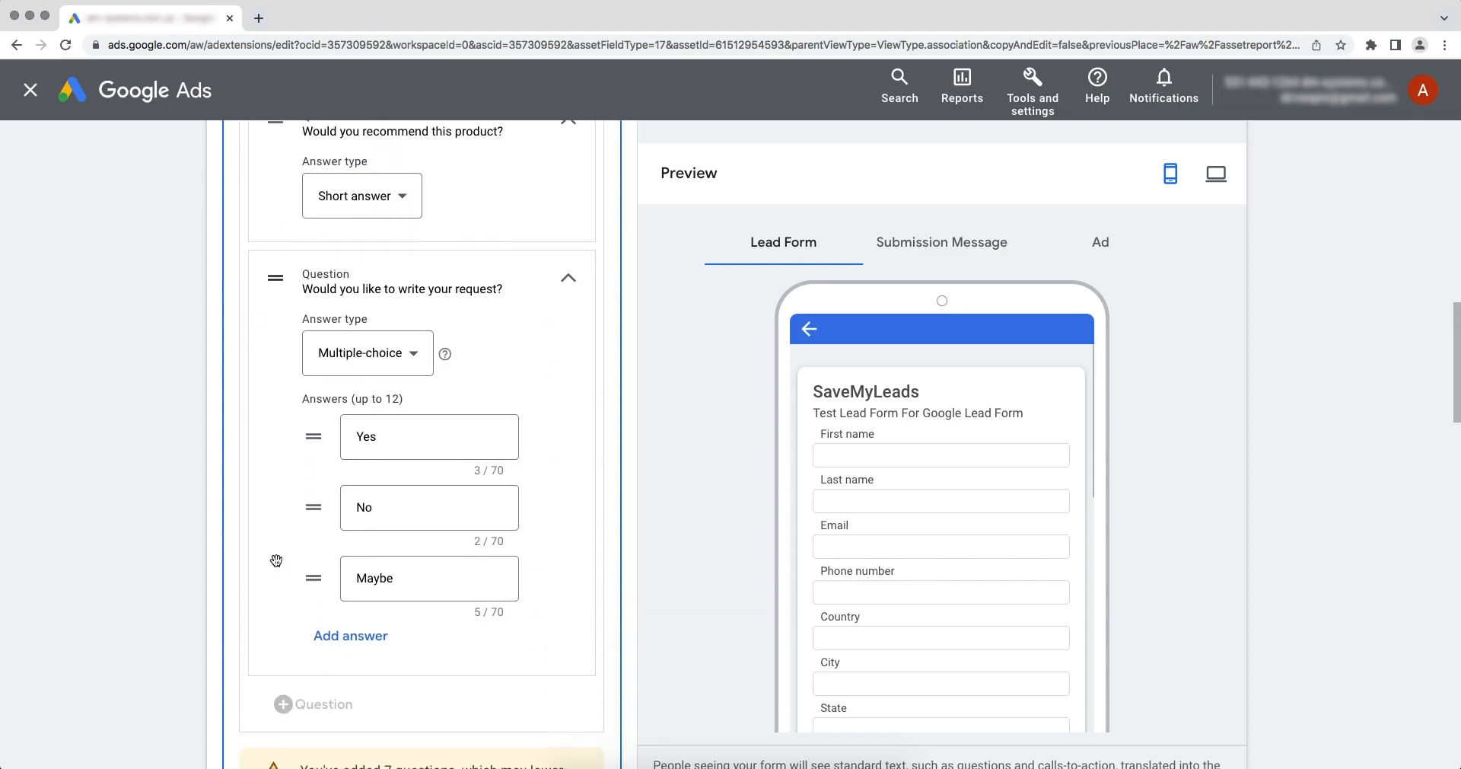
pyautogui.scroll(-15, 278, 567)
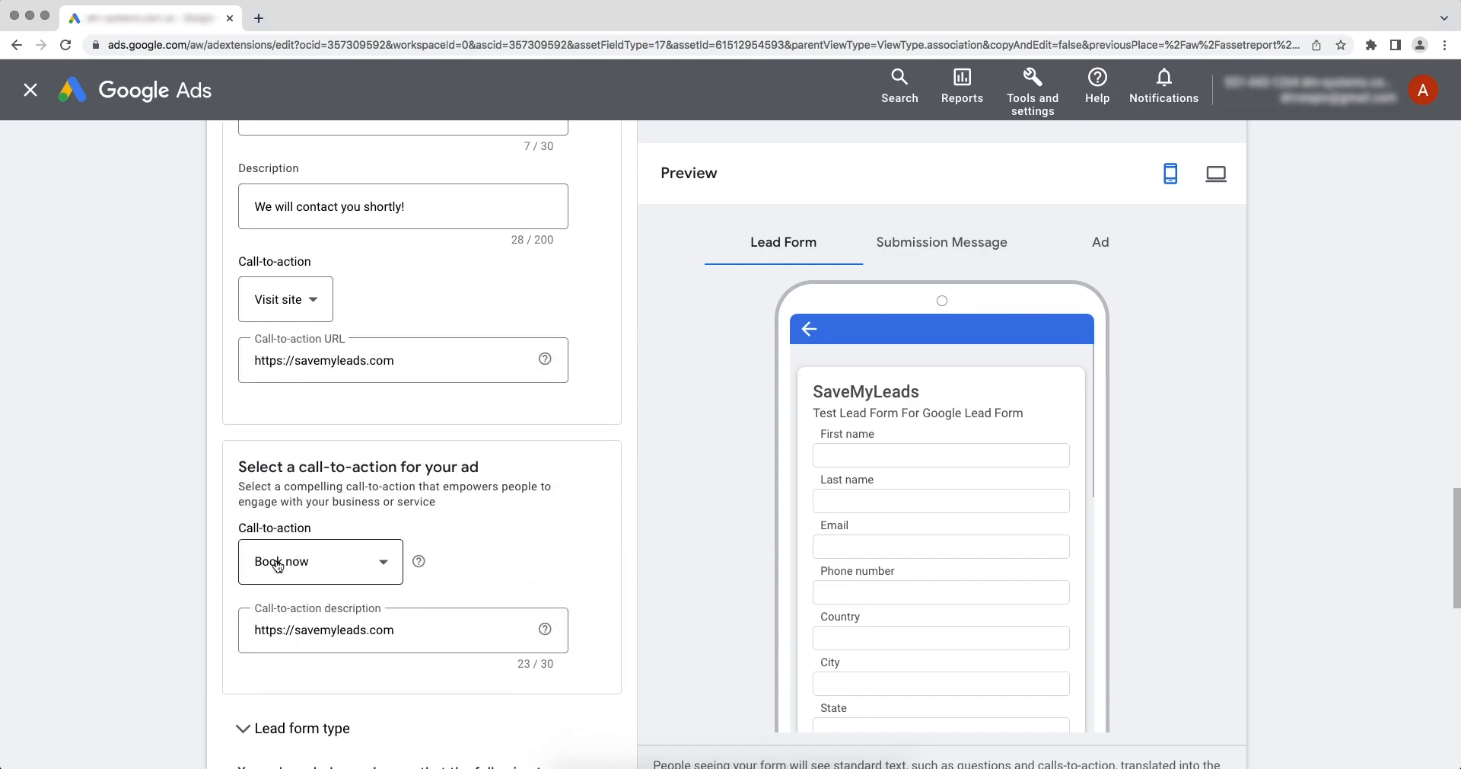
pyautogui.scroll(-5, 275, 564)
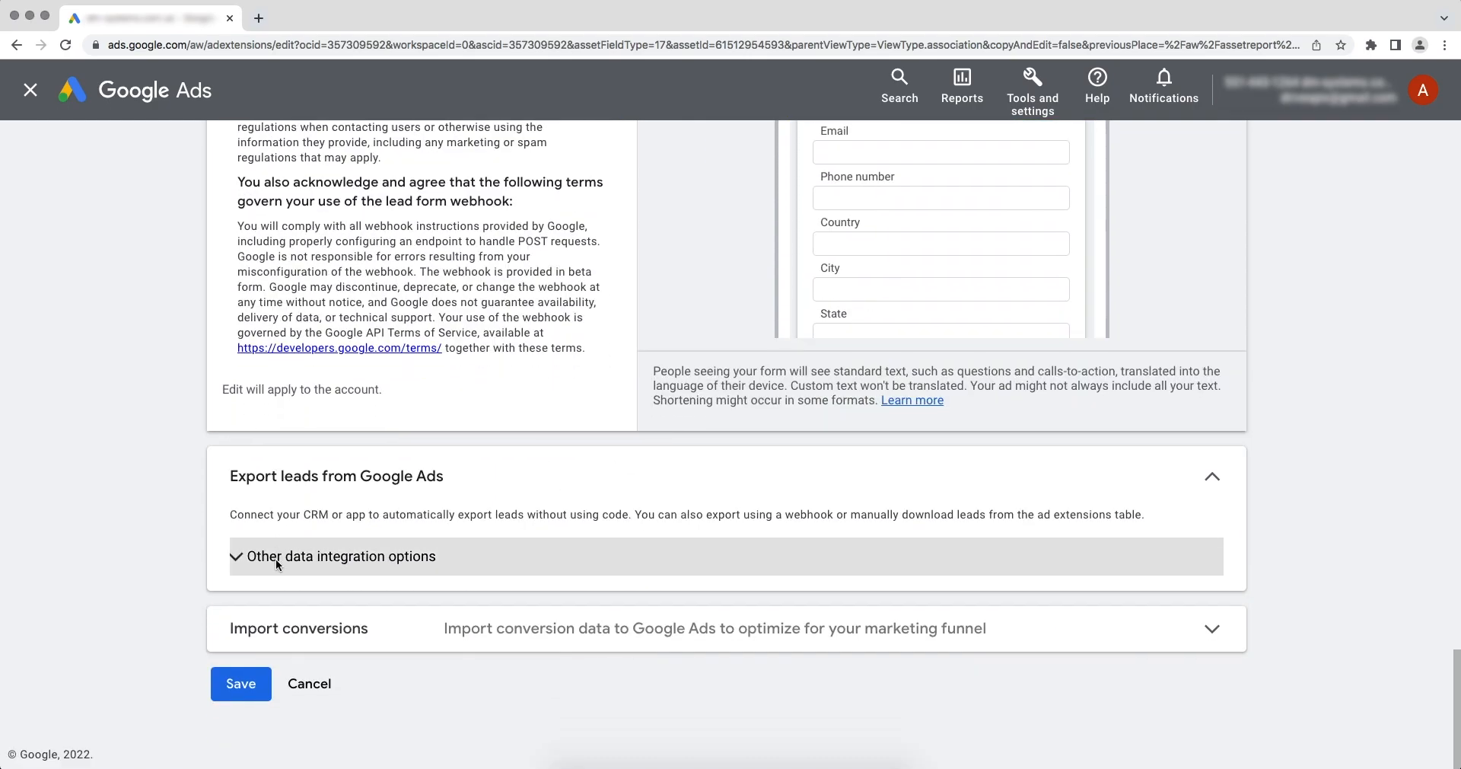
pyautogui.click(242, 459)
pyautogui.scroll(-3, 243, 555)
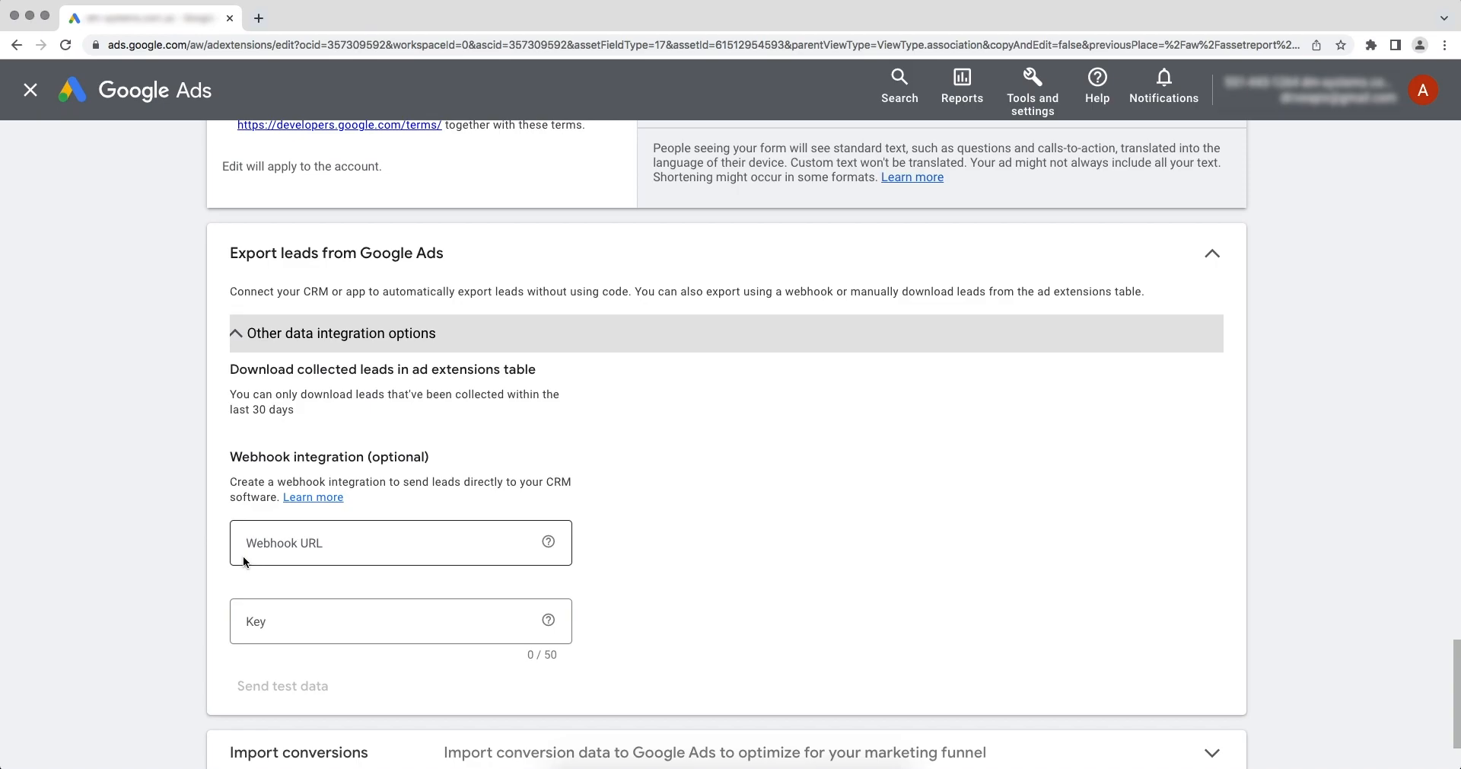
pyautogui.rightClick(308, 543)
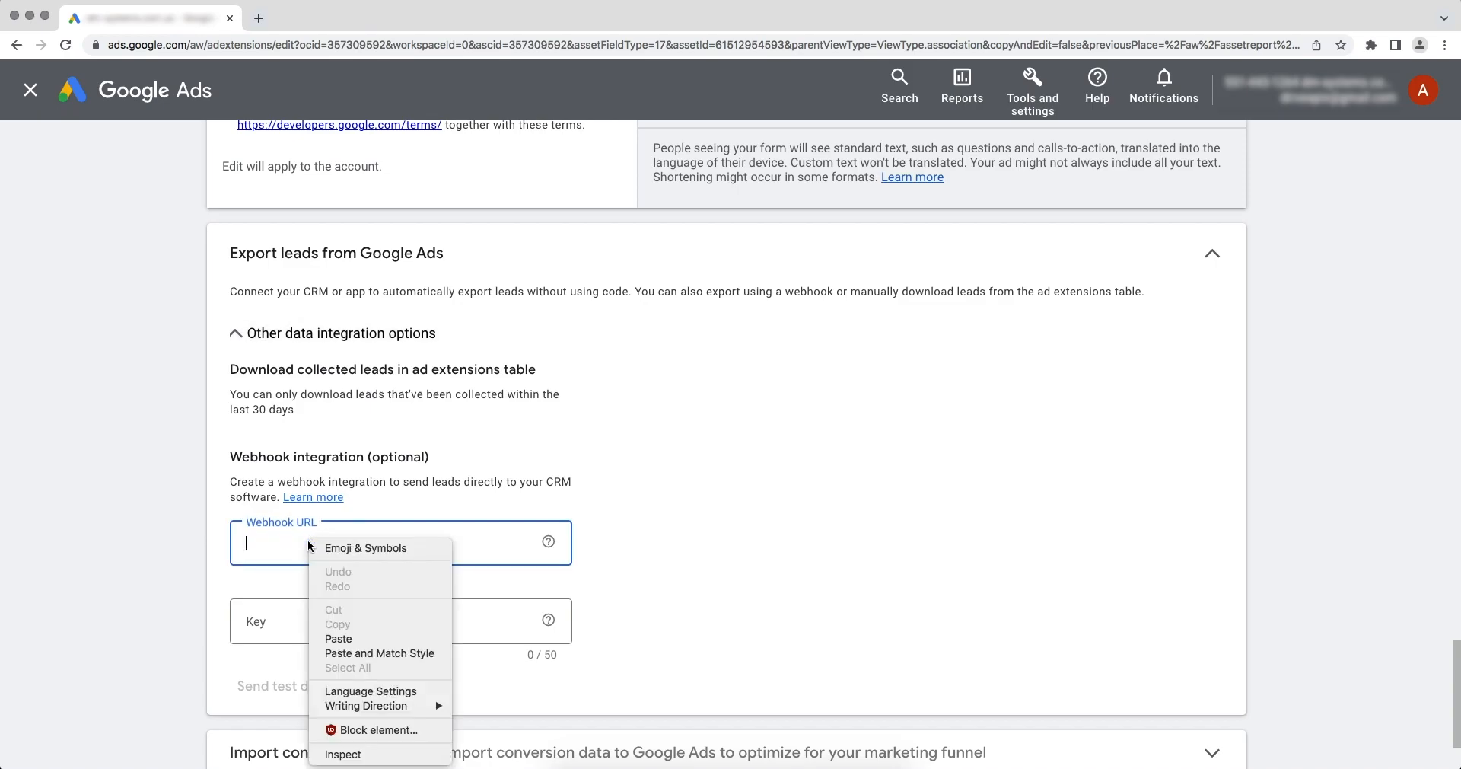
pyautogui.click(341, 636)
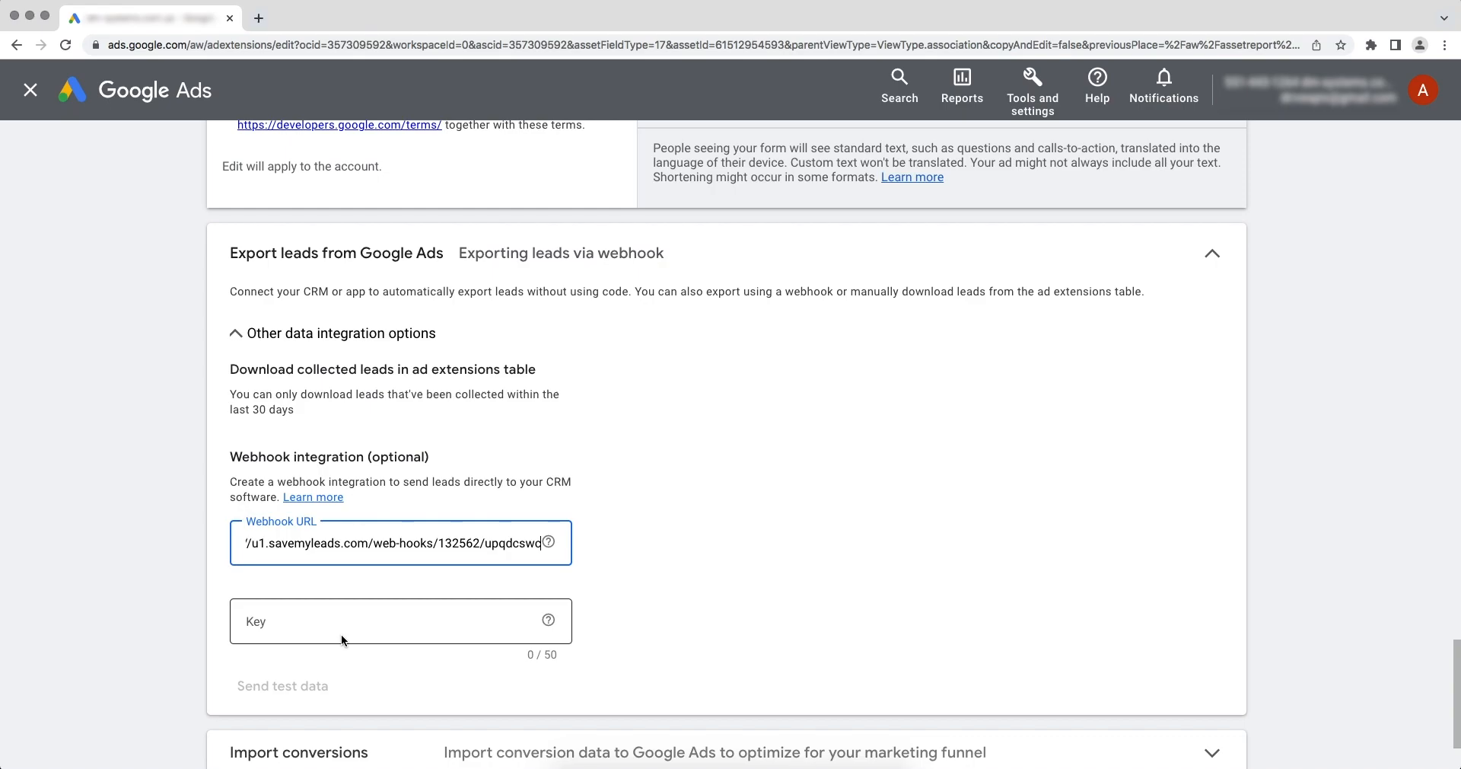
# Step: Copy the final segment of the webhook URL, after the last slash, into the webhook integration's Key field
pyautogui.moveTo(485, 546); pyautogui.dragTo(542, 545)
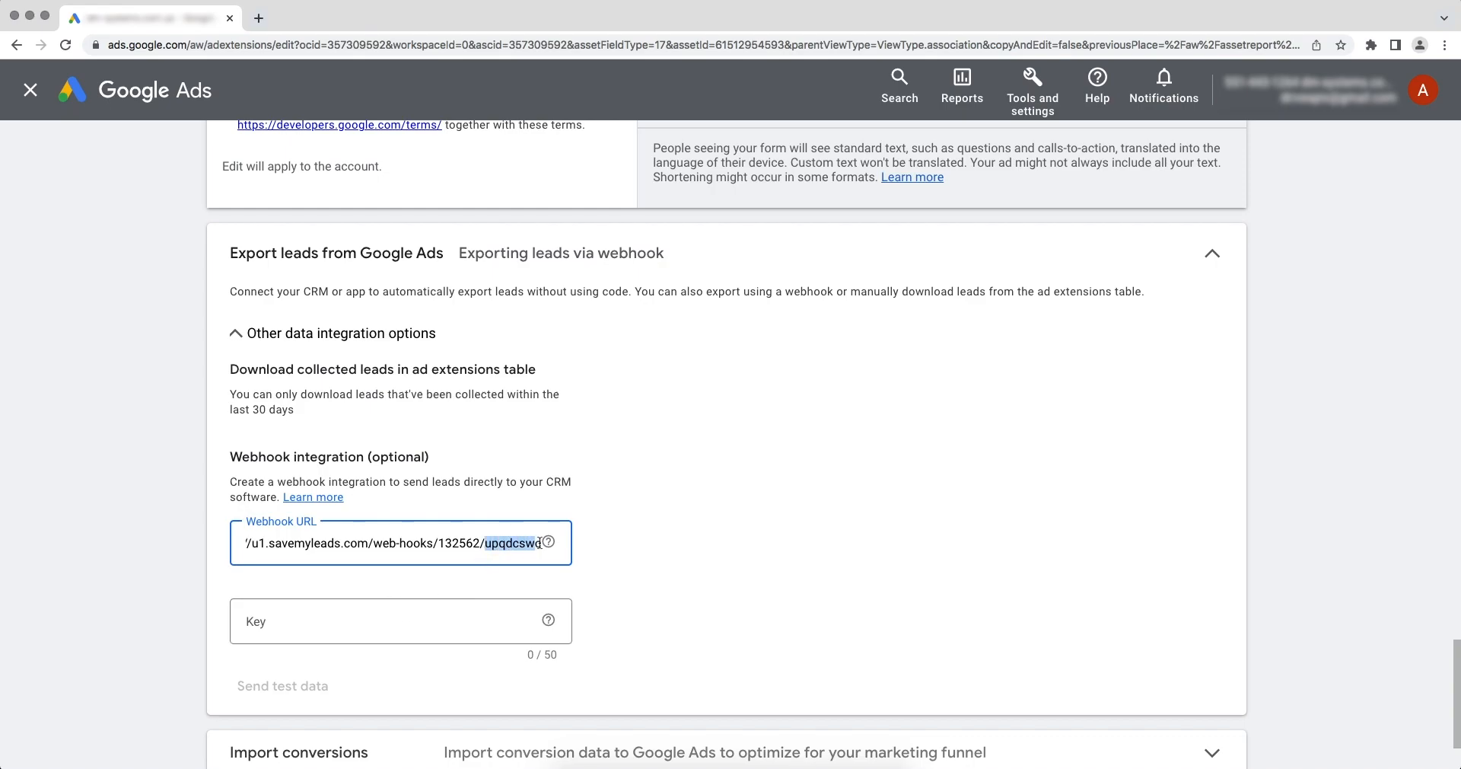
pyautogui.rightClick(526, 547)
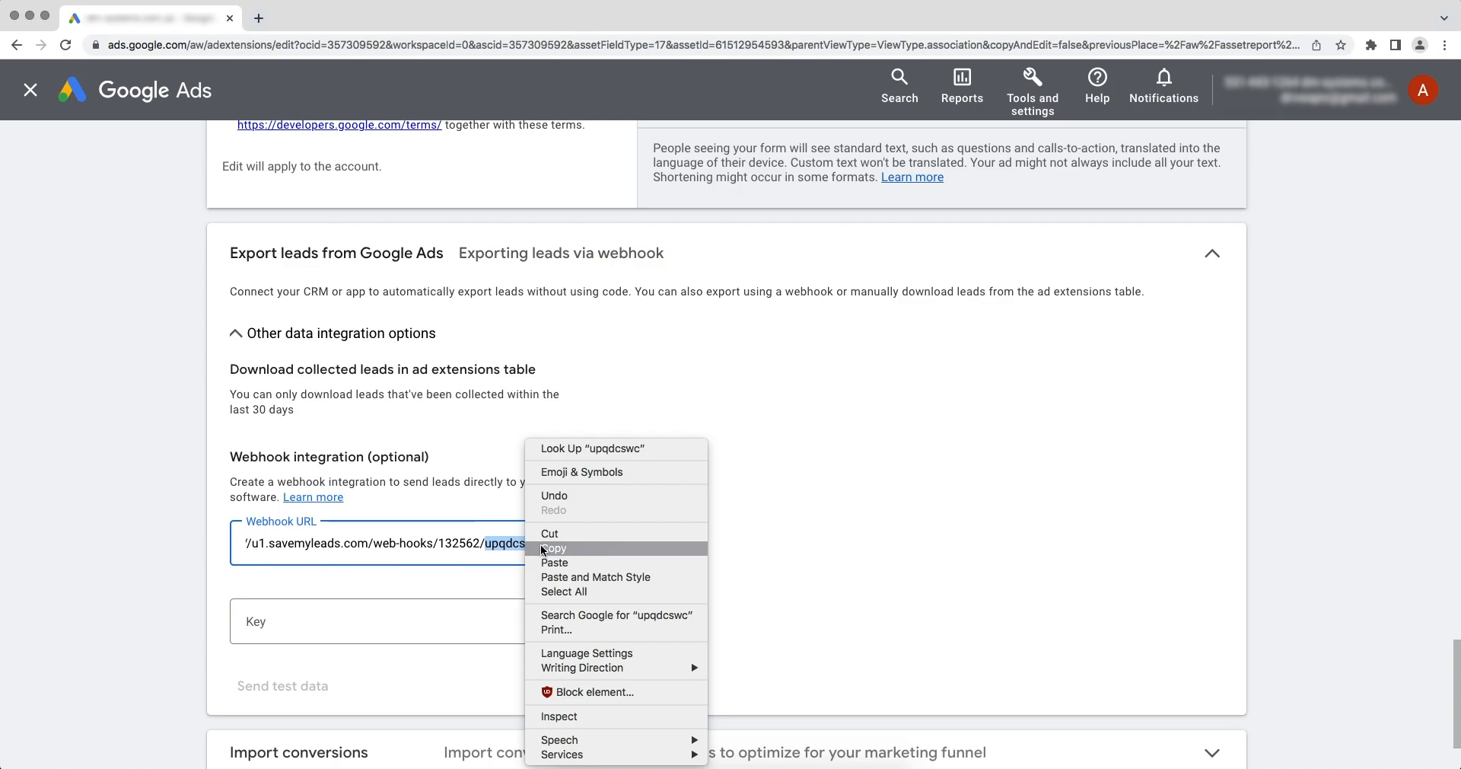
pyautogui.click(543, 547)
pyautogui.click(340, 627)
pyautogui.rightClick(340, 627)
pyautogui.click(353, 635)
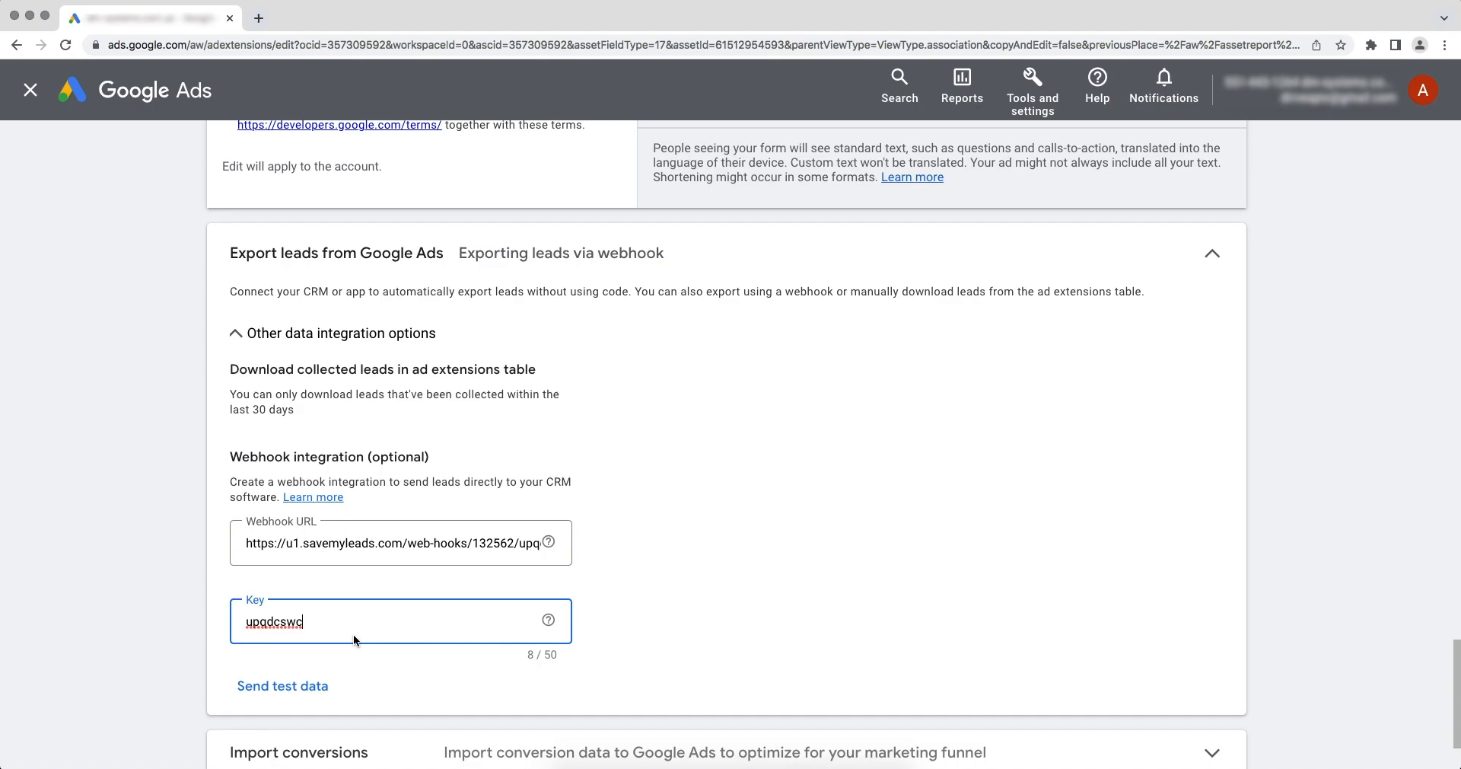
# Step: Send test data through the lead form's webhook integration
pyautogui.click(288, 688)
pyautogui.scroll(-2, 294, 694)
pyautogui.scroll(-1, 295, 697)
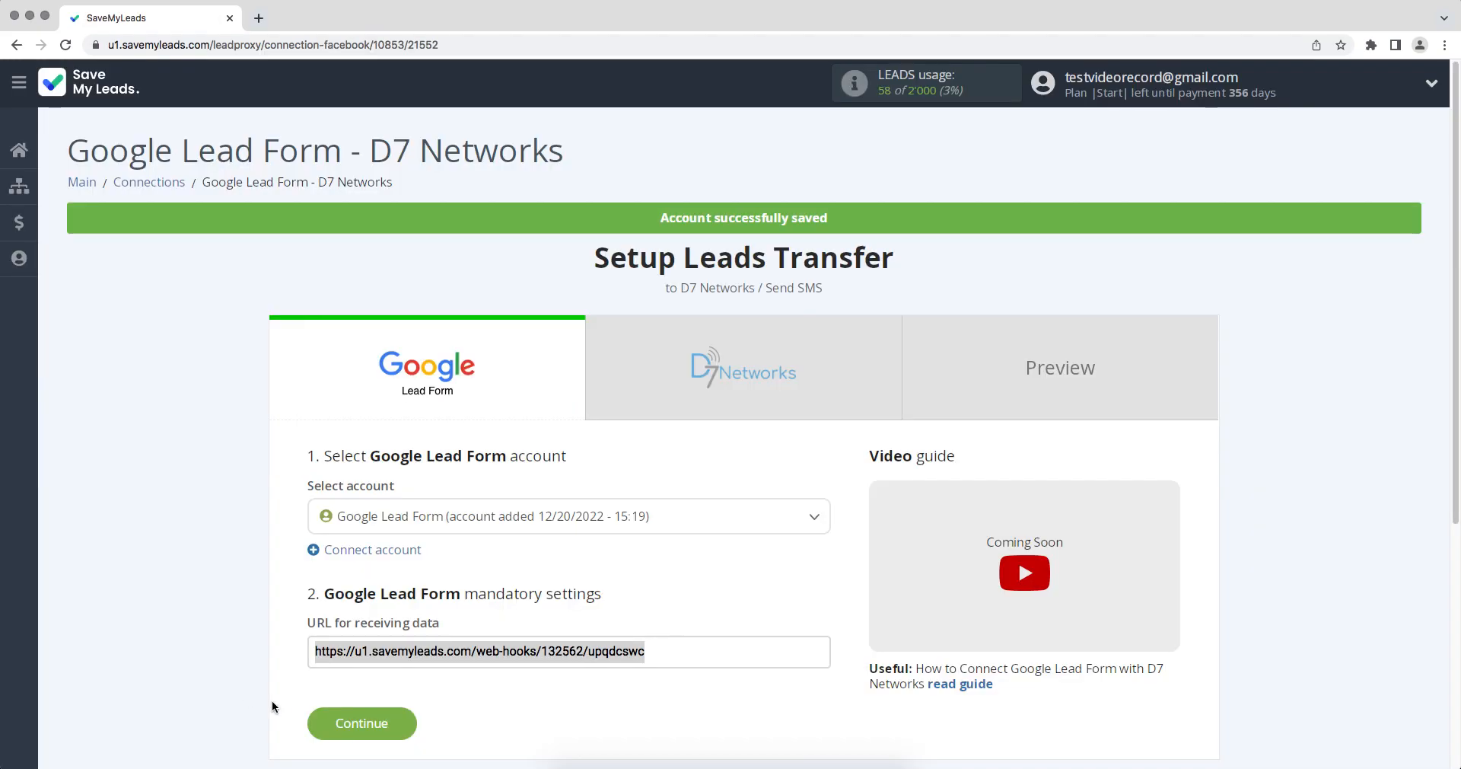
# Step: Back in SaveMyLeads, start connecting a D7 Networks account, and copy the SMS API token from the D7 dashboard
pyautogui.click(318, 722)
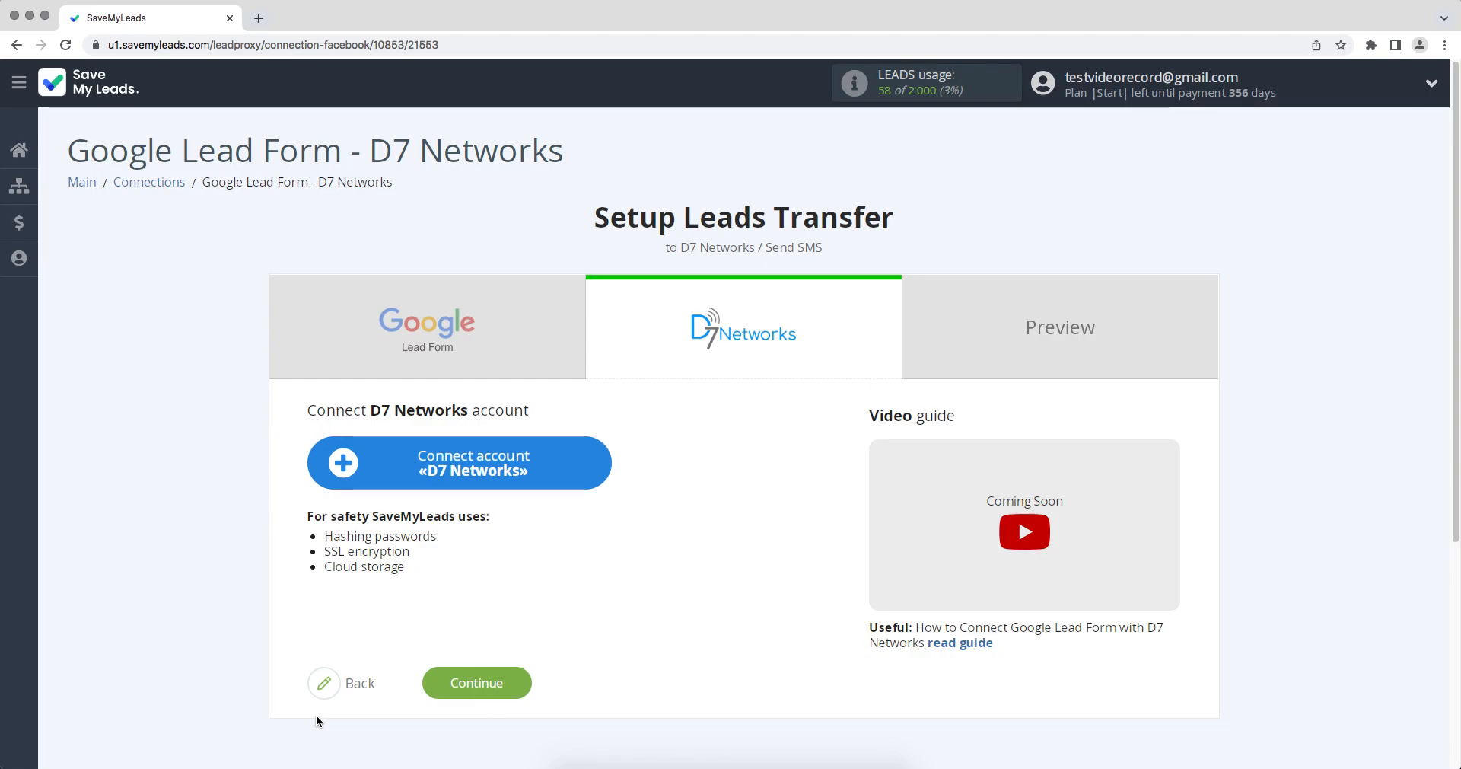
pyautogui.click(343, 485)
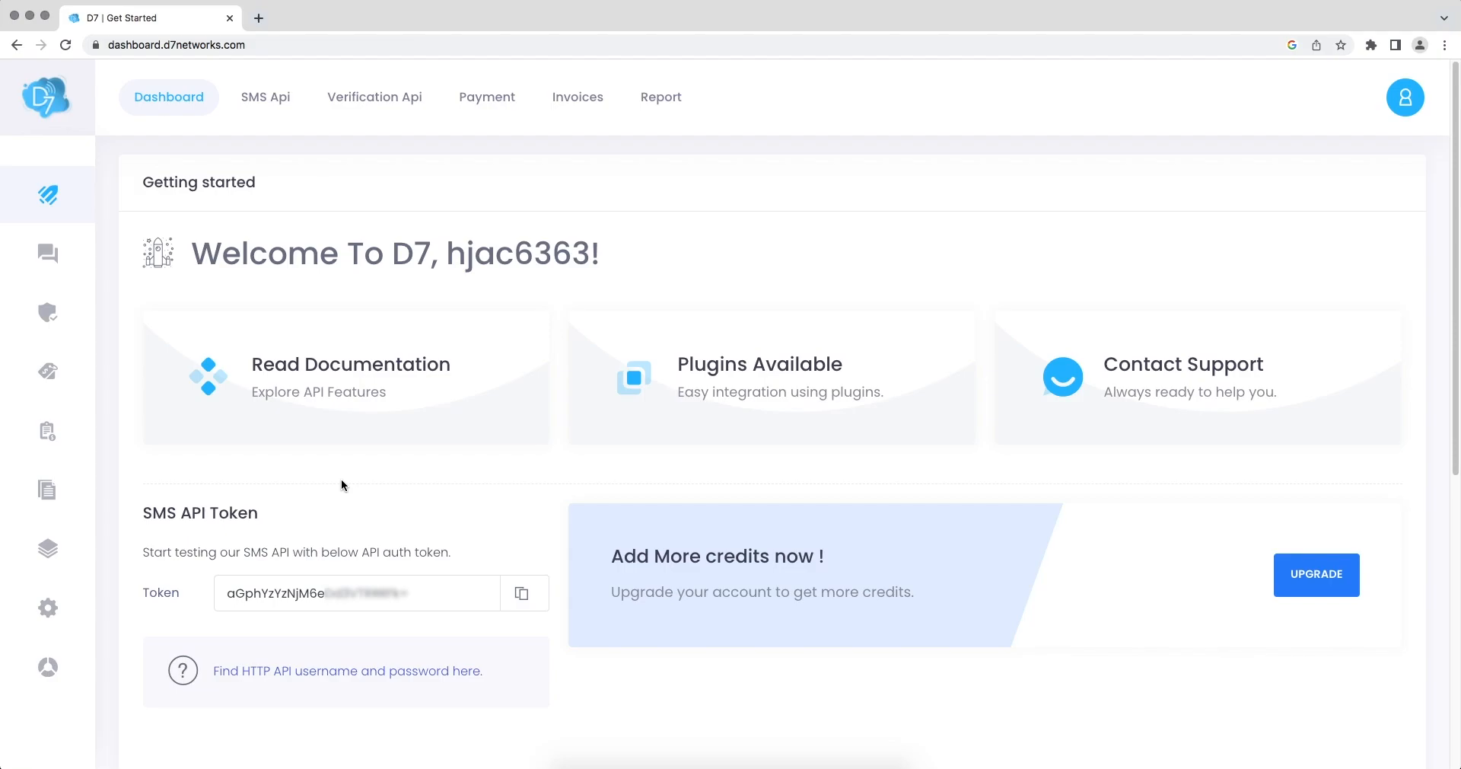
pyautogui.moveTo(226, 592); pyautogui.dragTo(415, 593)
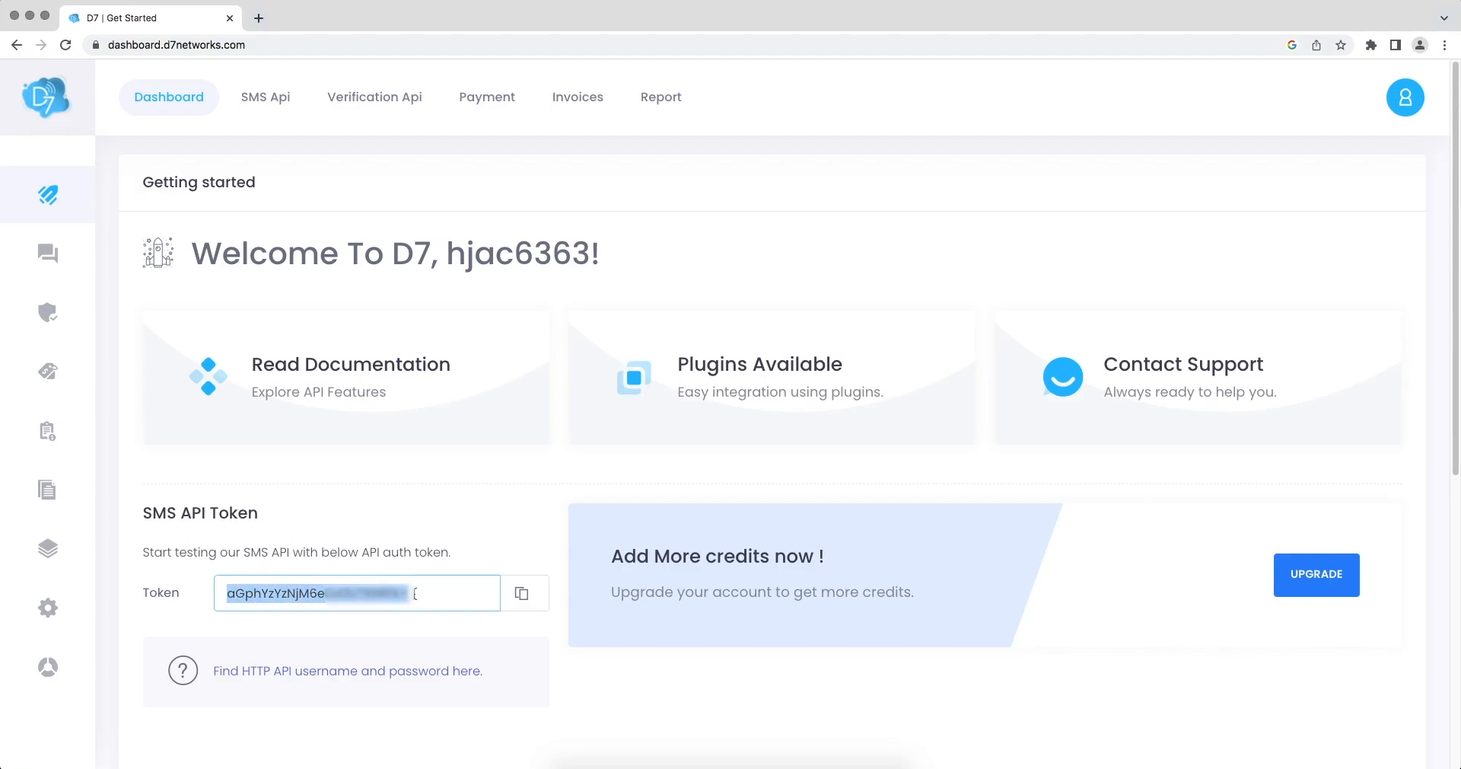
pyautogui.rightClick(373, 591)
pyautogui.click(395, 623)
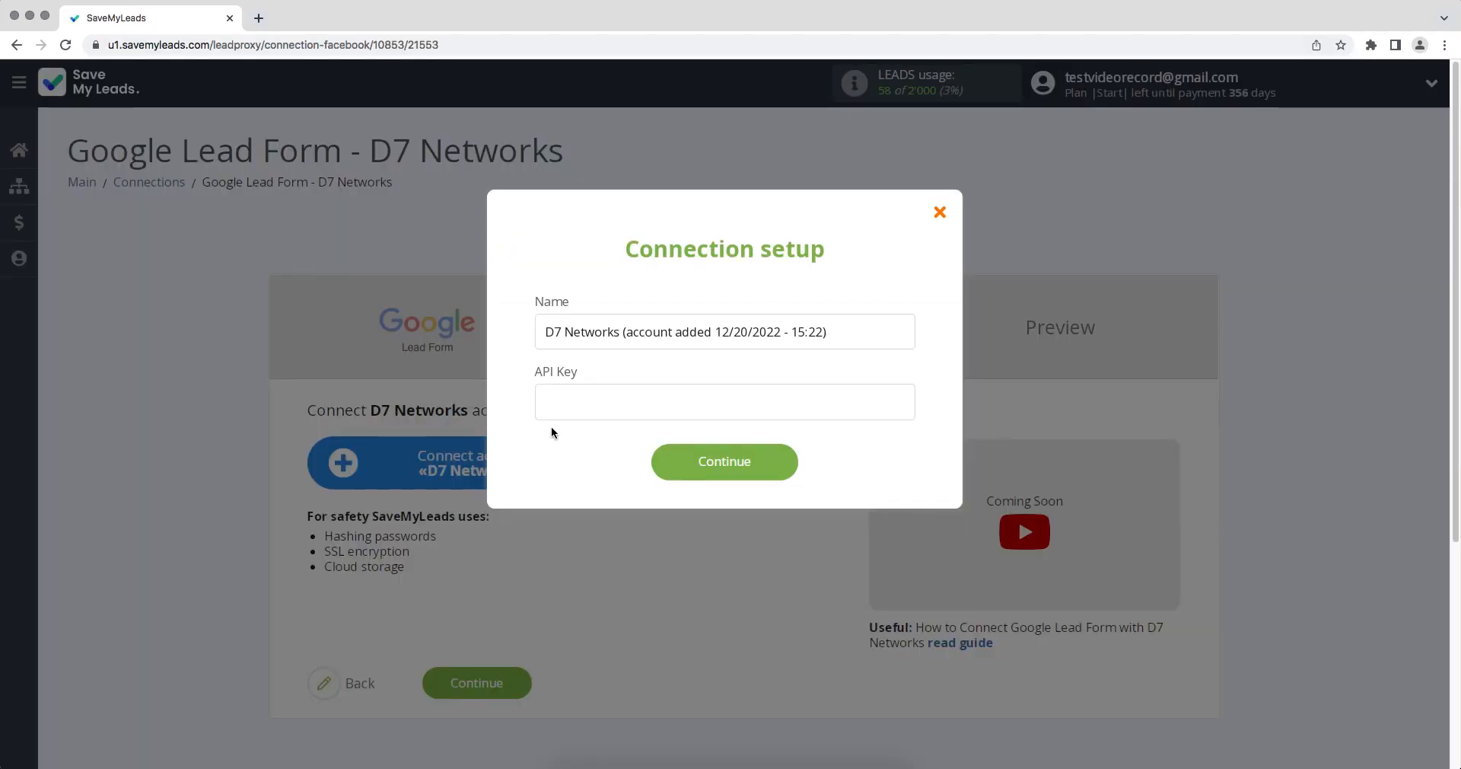
# Step: Paste the API key into the D7 Networks connection setup, save the account and select it for the connection
pyautogui.rightClick(553, 415)
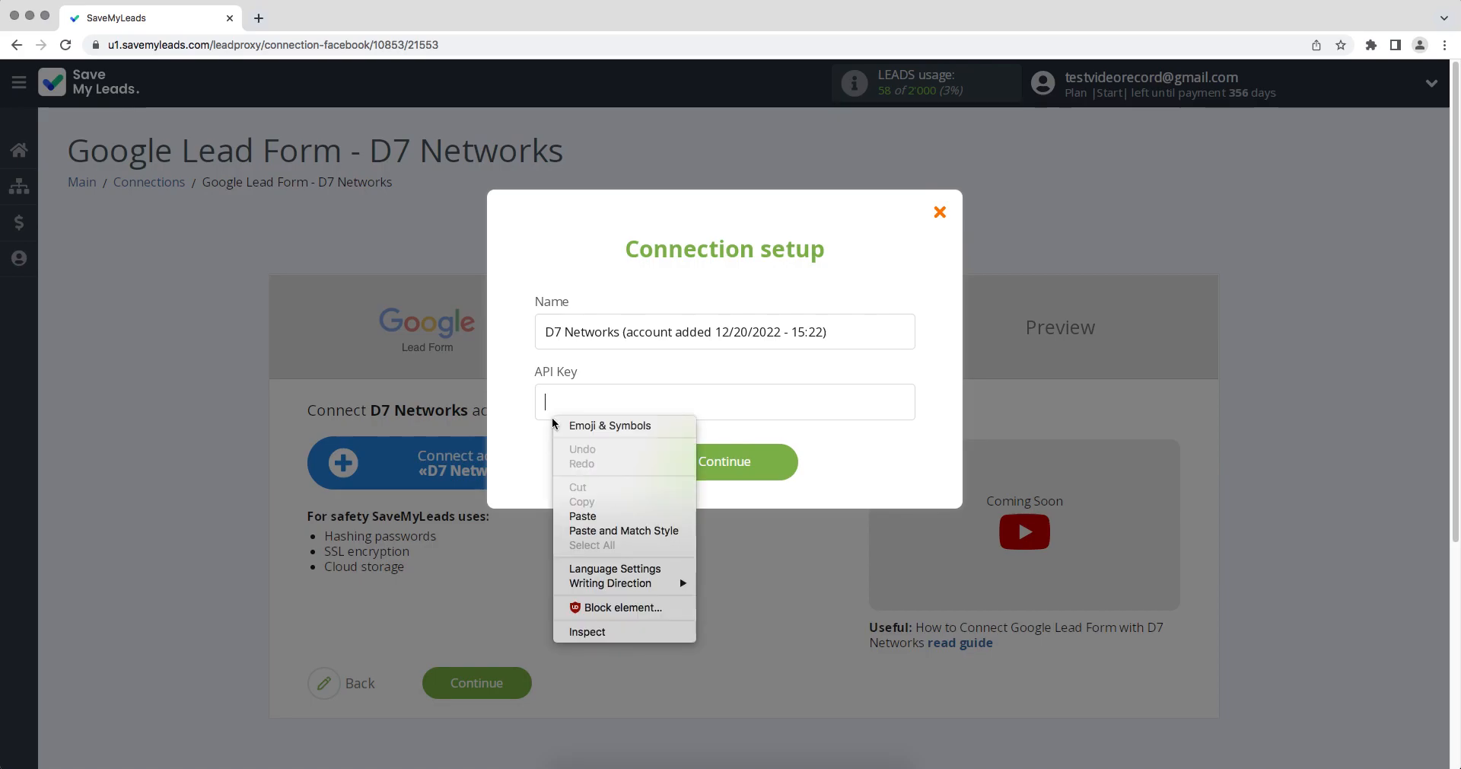
pyautogui.click(581, 512)
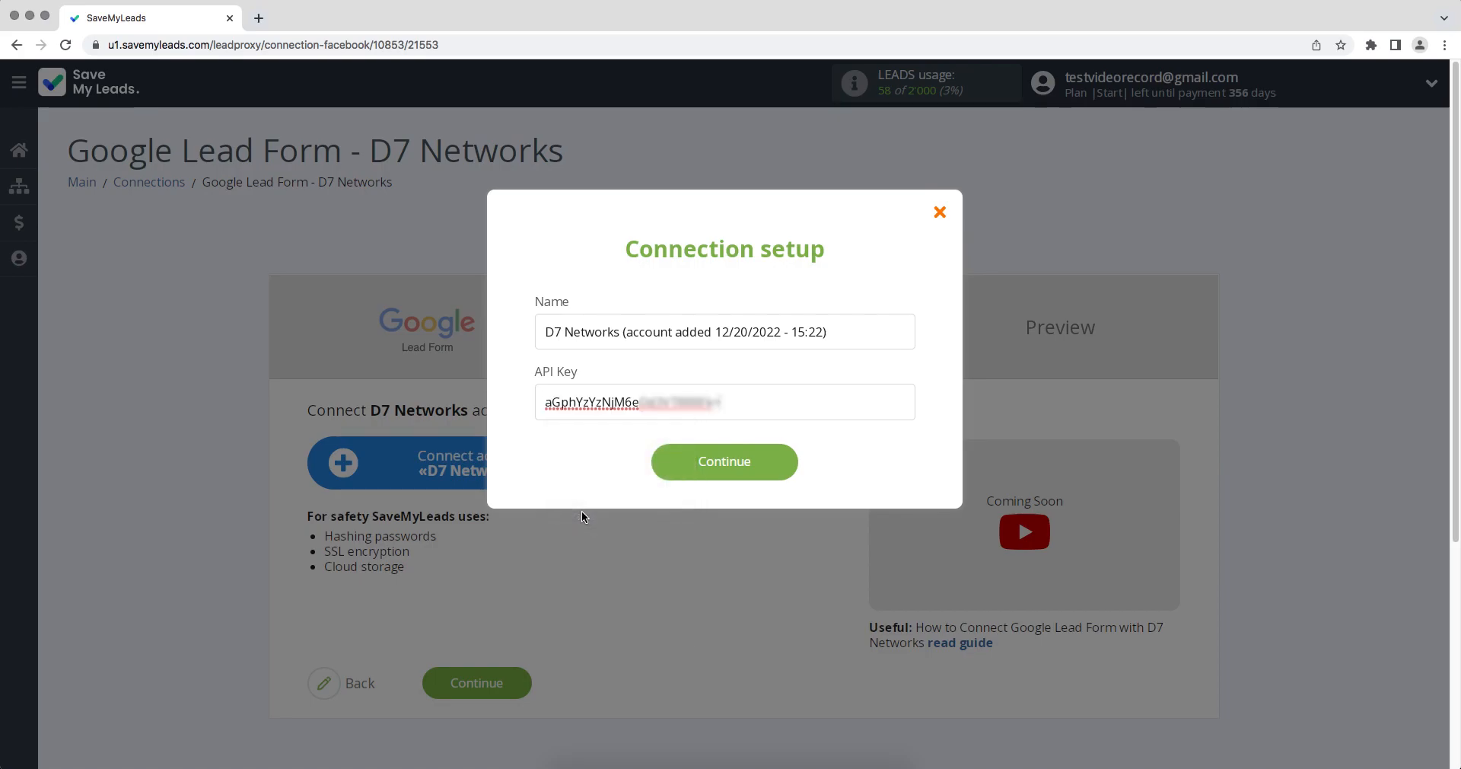
pyautogui.click(668, 464)
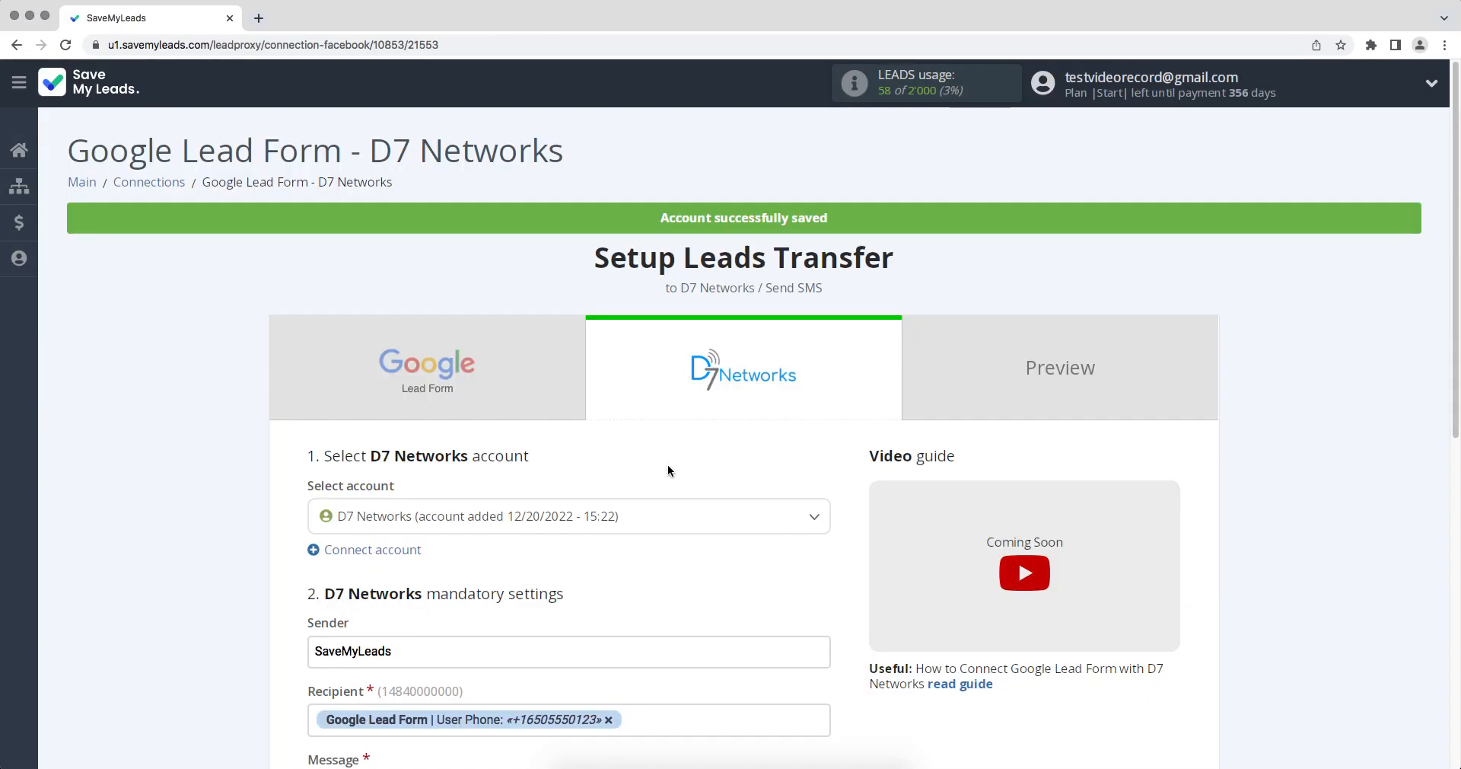
pyautogui.click(643, 513)
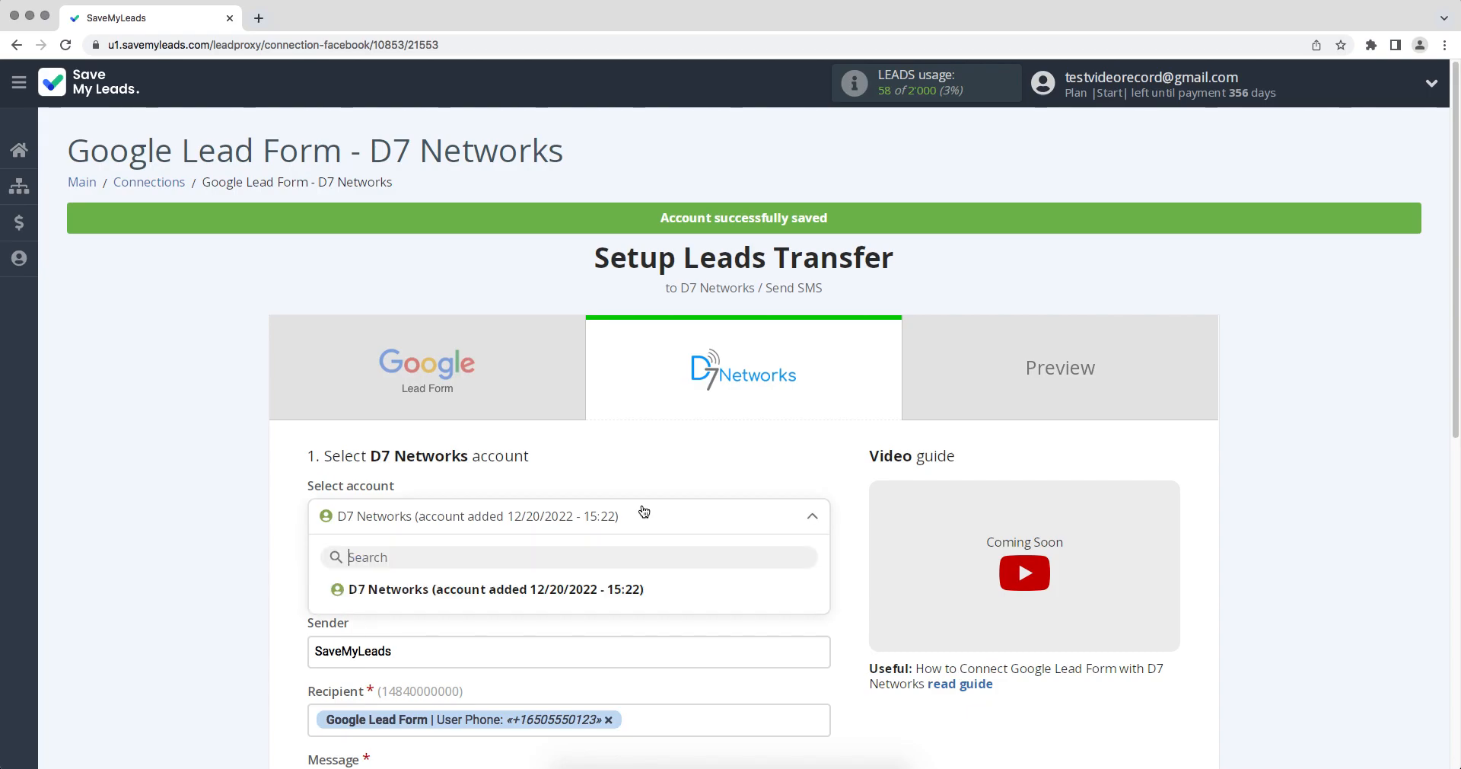
pyautogui.click(607, 591)
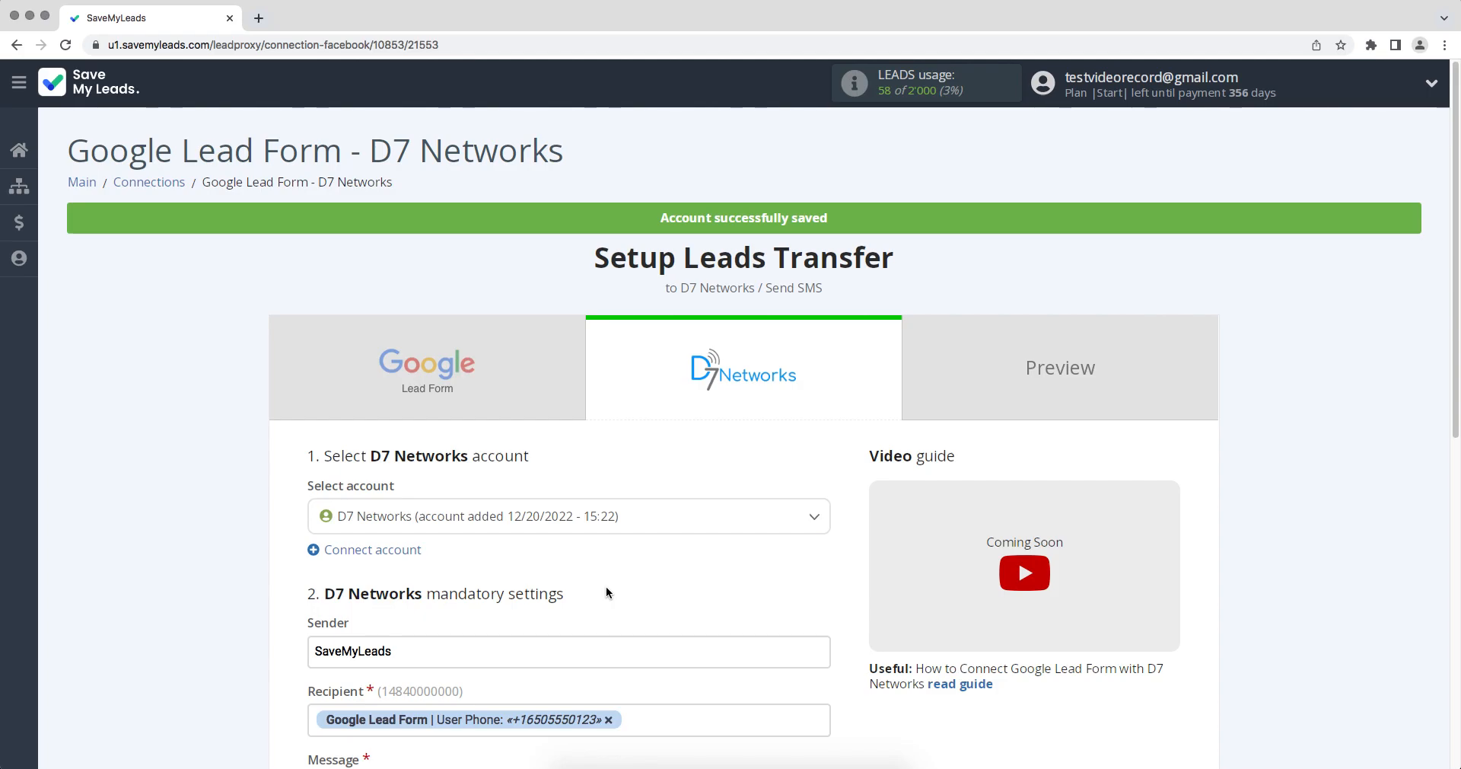
# Step: Check the variables available for the SMS message and accept the D7 Networks sender, recipient and message settings unchanged
pyautogui.scroll(-1, 606, 591)
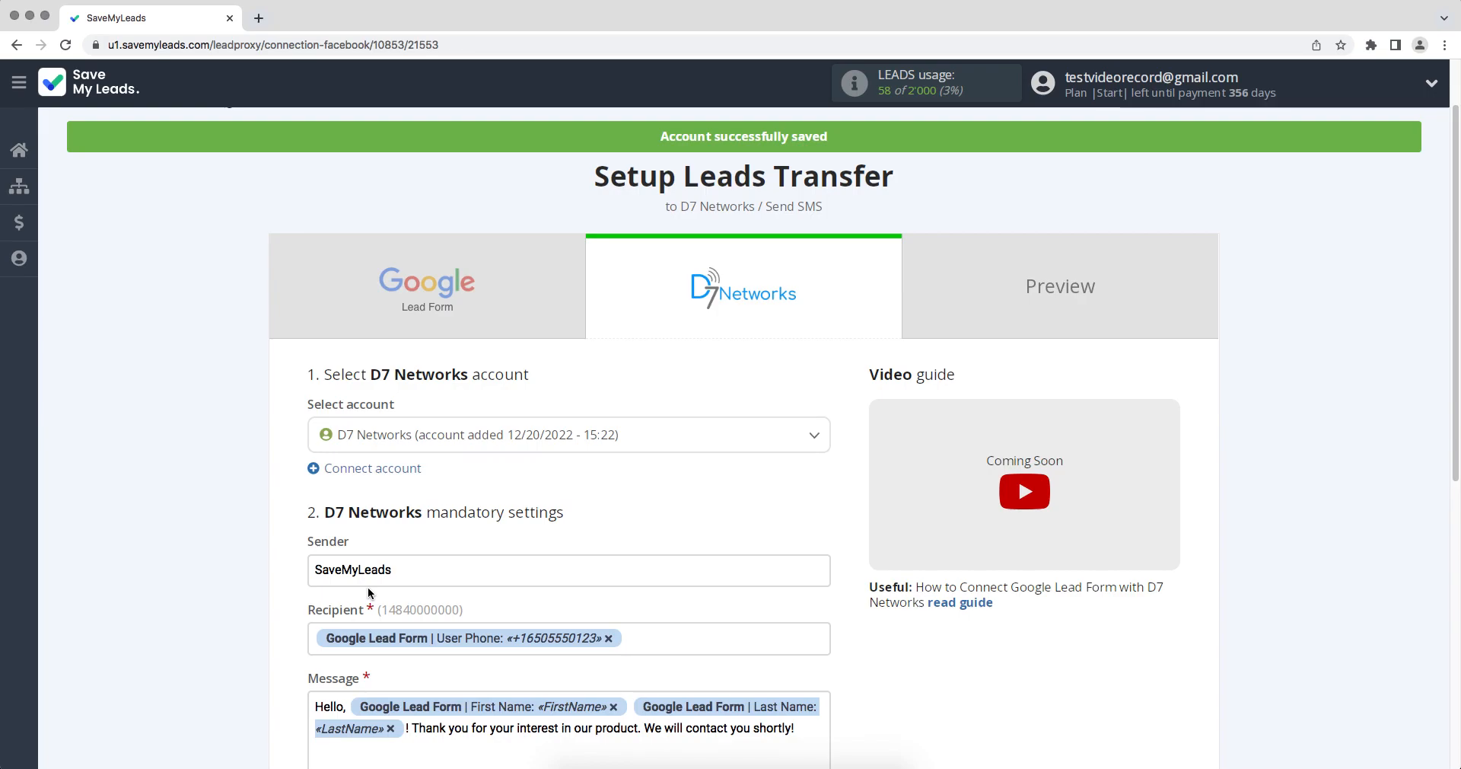
pyautogui.scroll(-3, 369, 593)
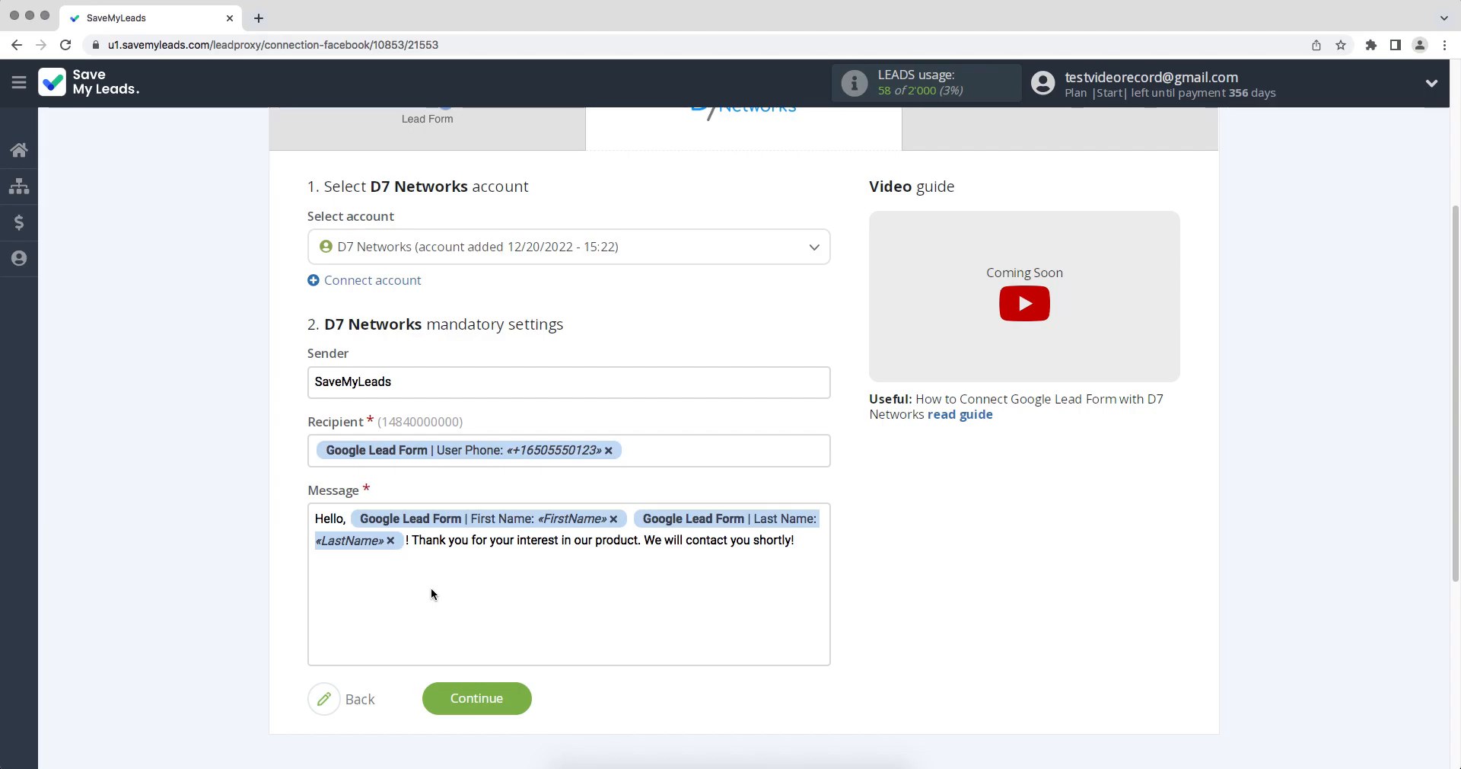
pyautogui.click(806, 541)
pyautogui.moveTo(818, 491); pyautogui.dragTo(829, 586)
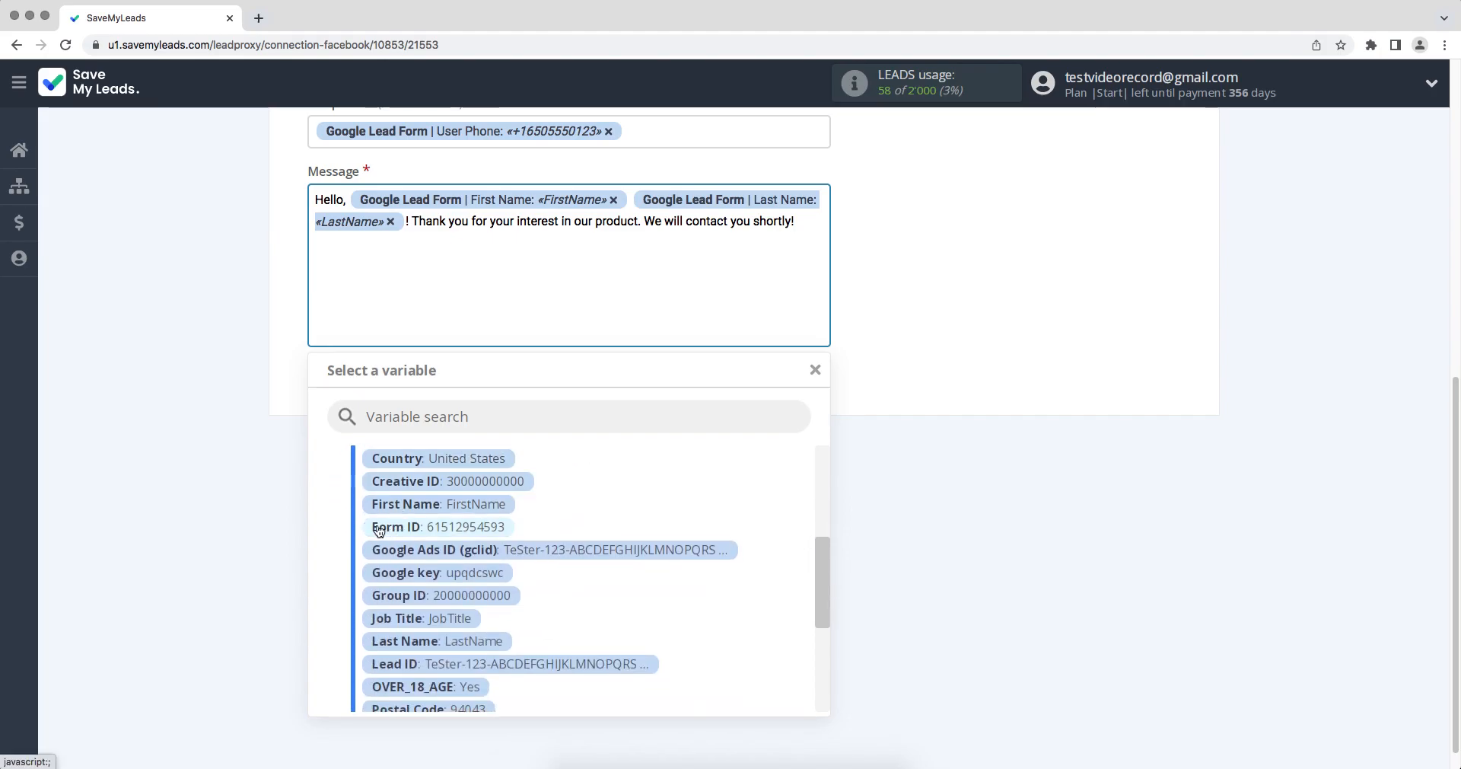
pyautogui.click(920, 662)
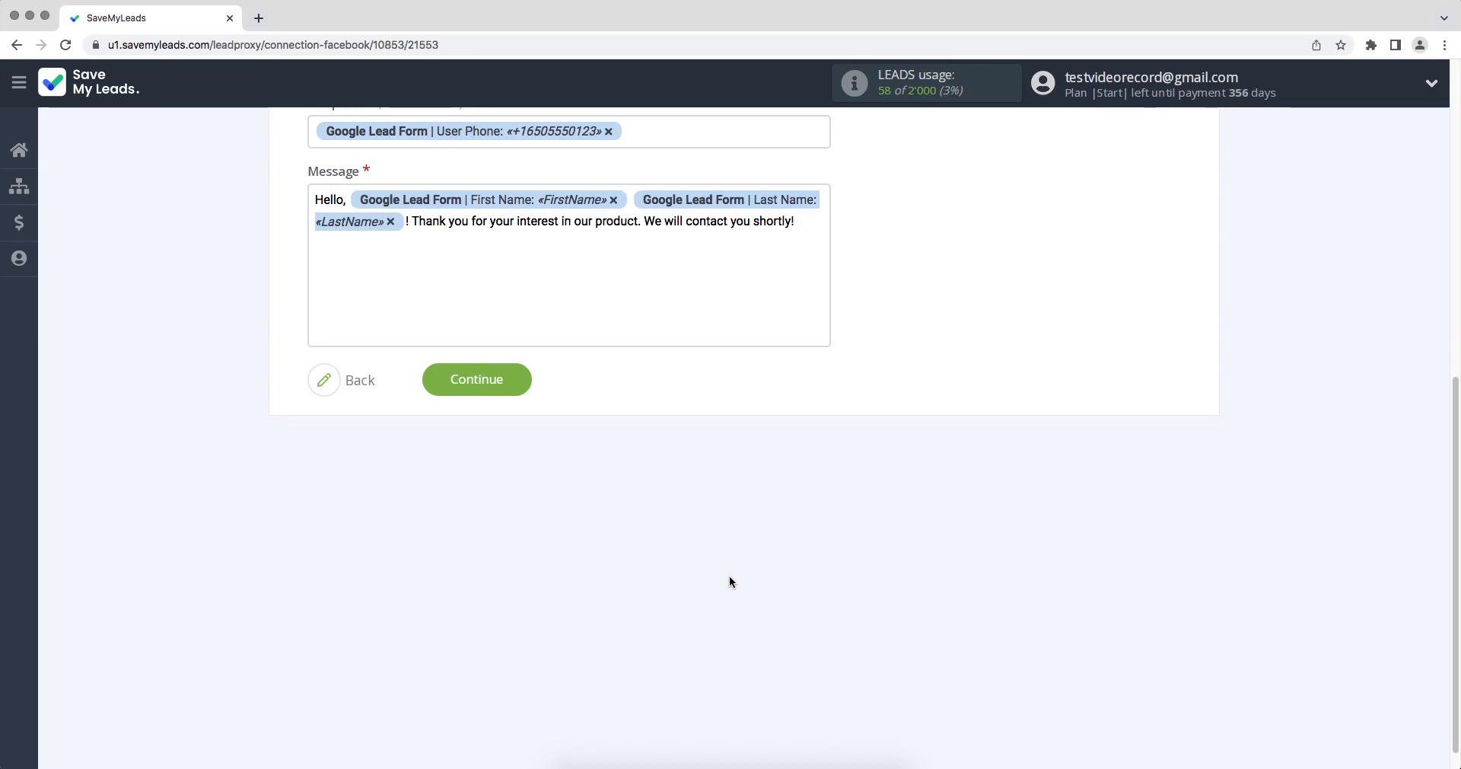
pyautogui.click(459, 383)
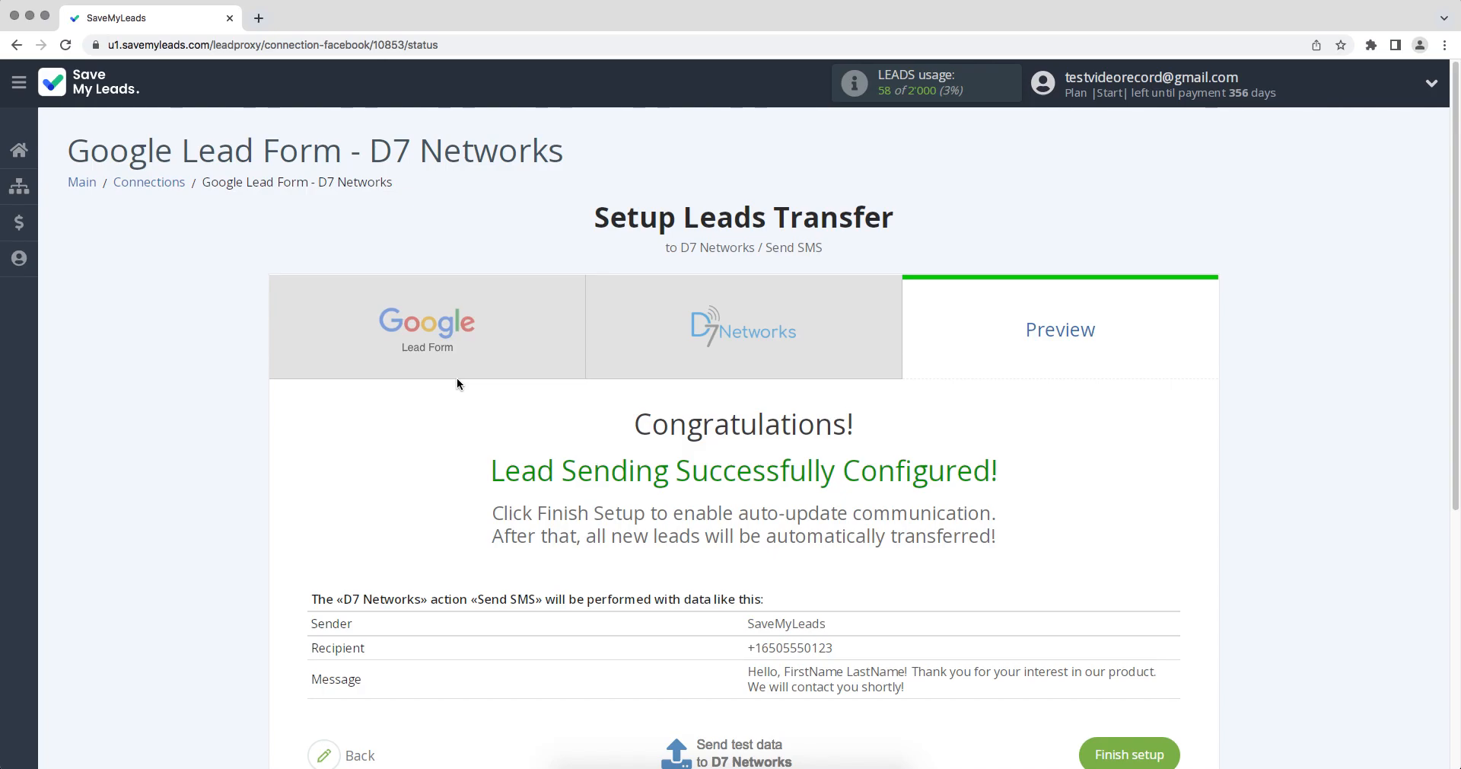
# Step: Send test data to D7 Networks and finish the connection setup
pyautogui.scroll(-3, 458, 381)
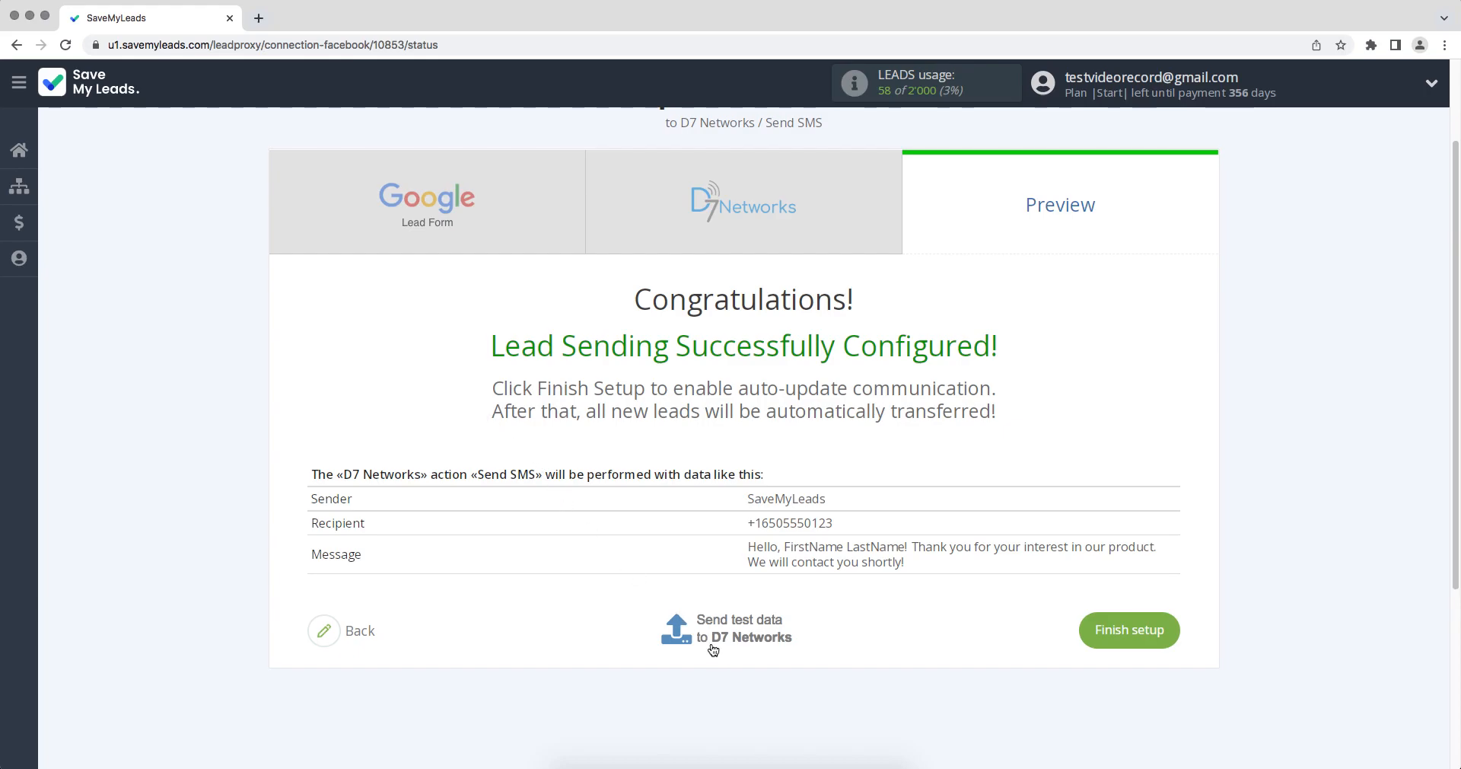
pyautogui.click(713, 647)
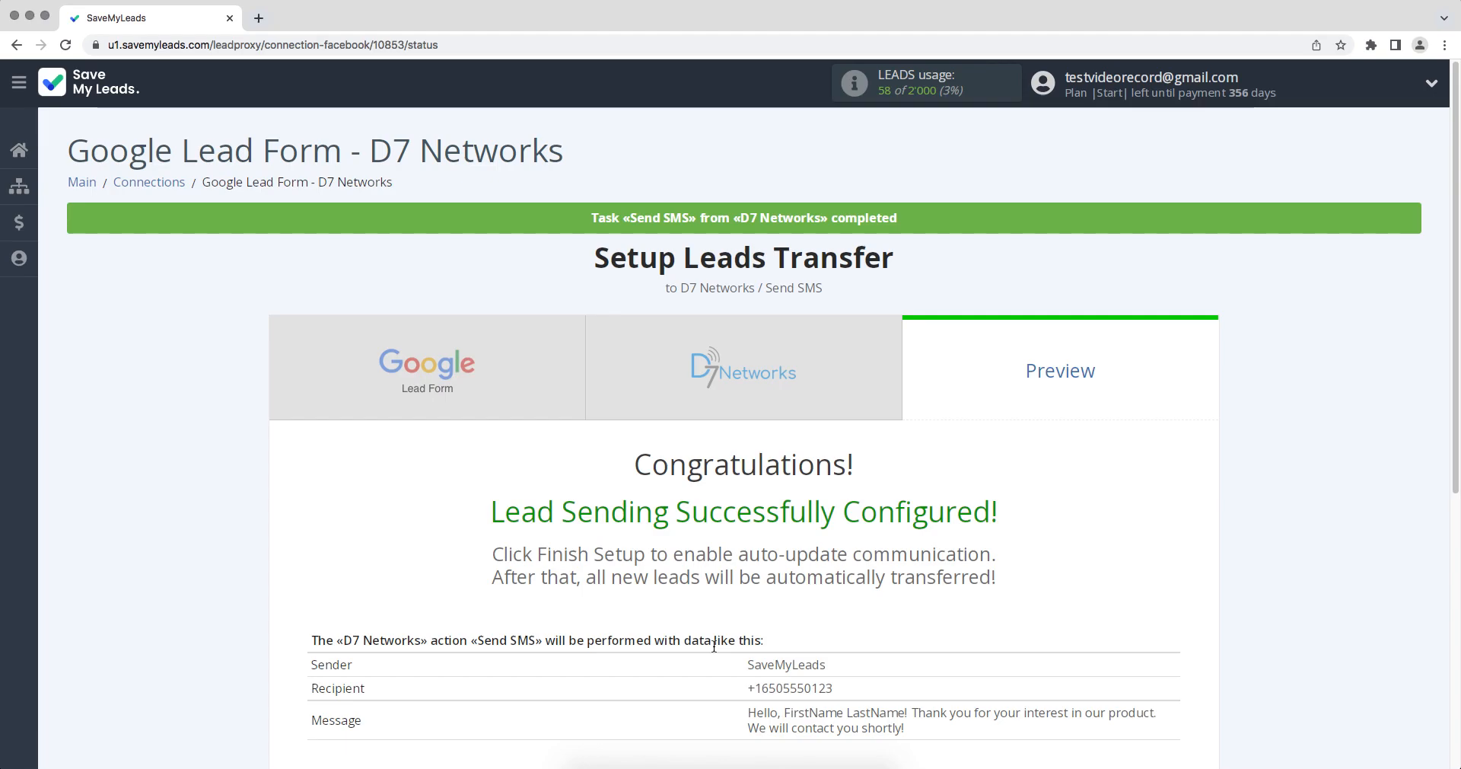
pyautogui.scroll(-2, 714, 646)
pyautogui.click(1116, 664)
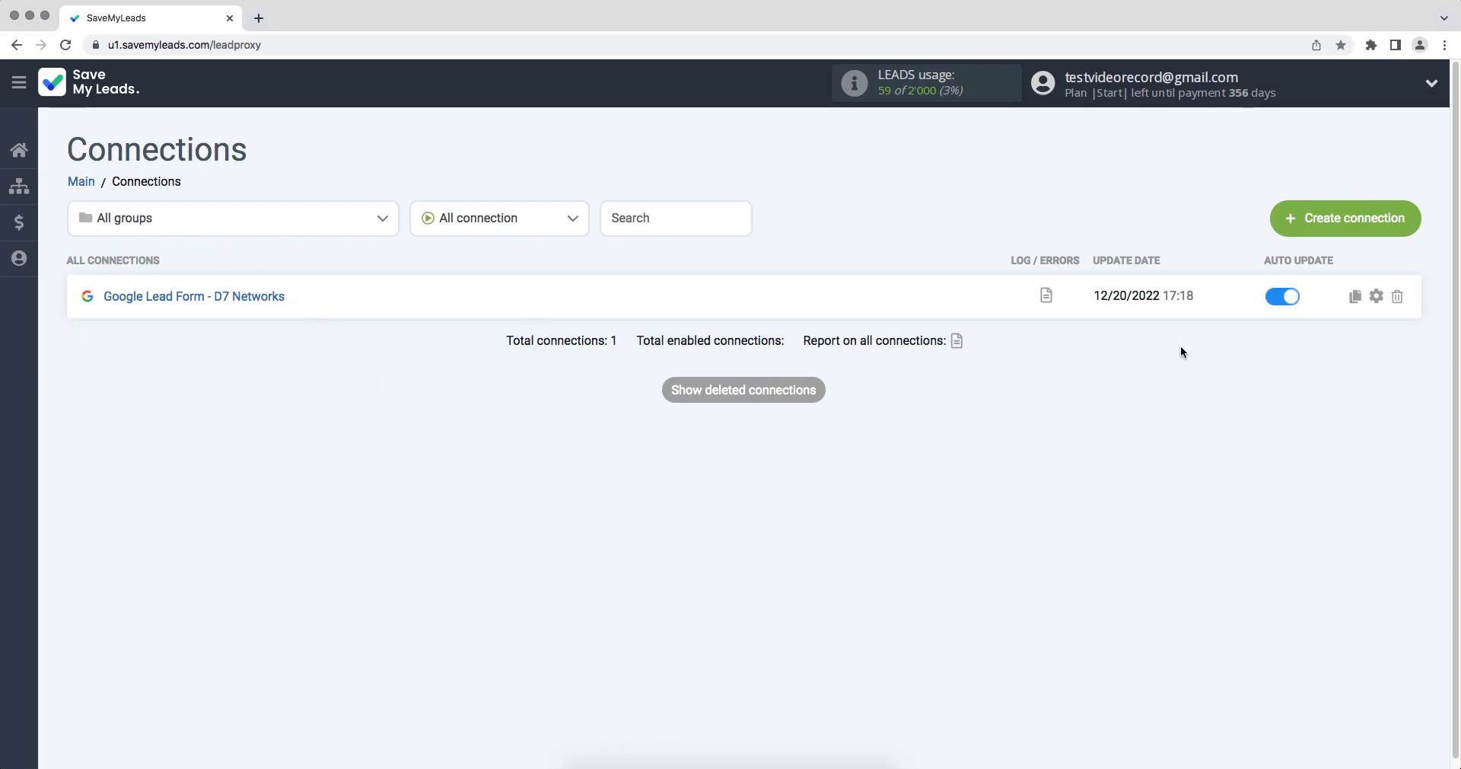
# Step: Rename the connection as "Google Lead Form - D7 Networks 12/20/2022", leaving it without a group
pyautogui.click(1379, 299)
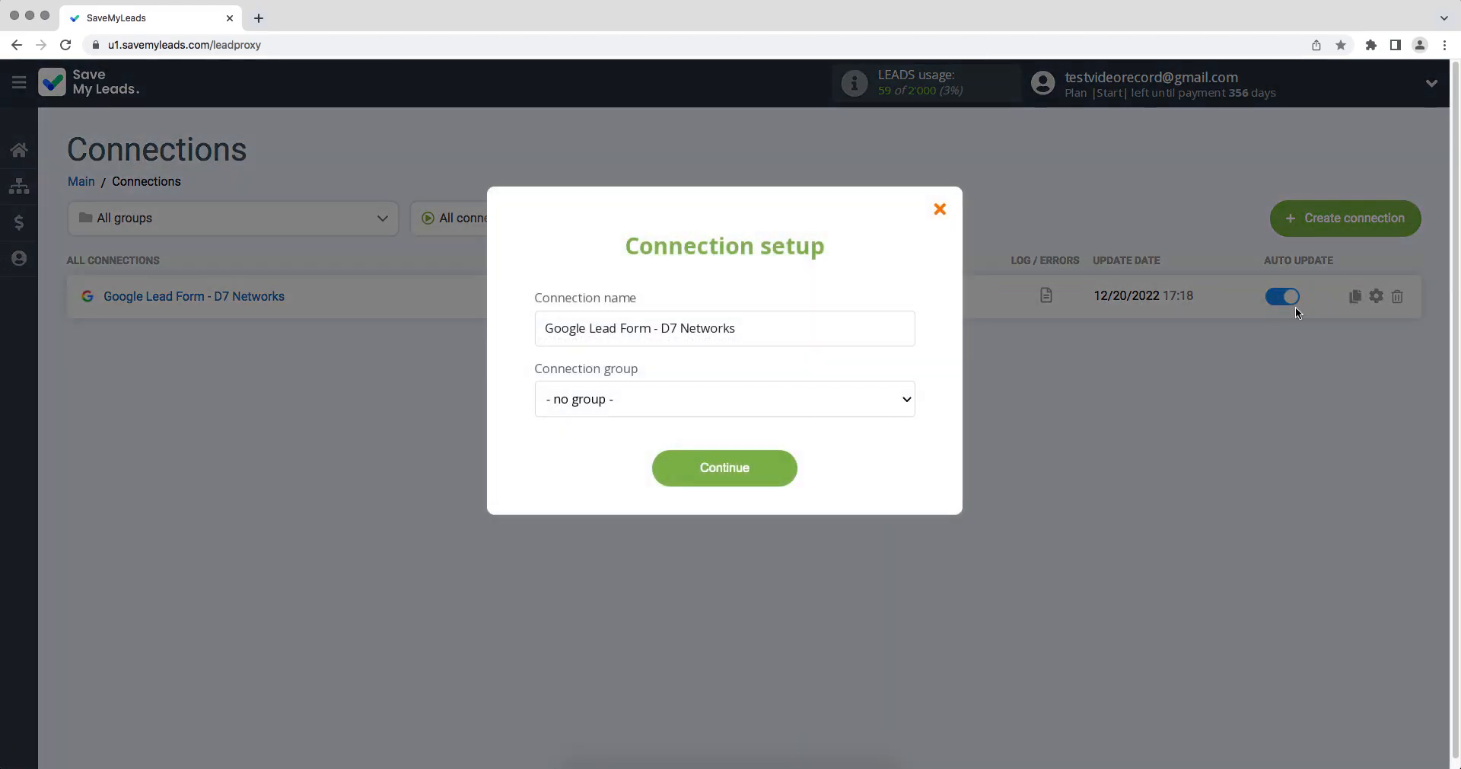
pyautogui.click(851, 333)
pyautogui.write('12/20/2022')
pyautogui.click(772, 458)
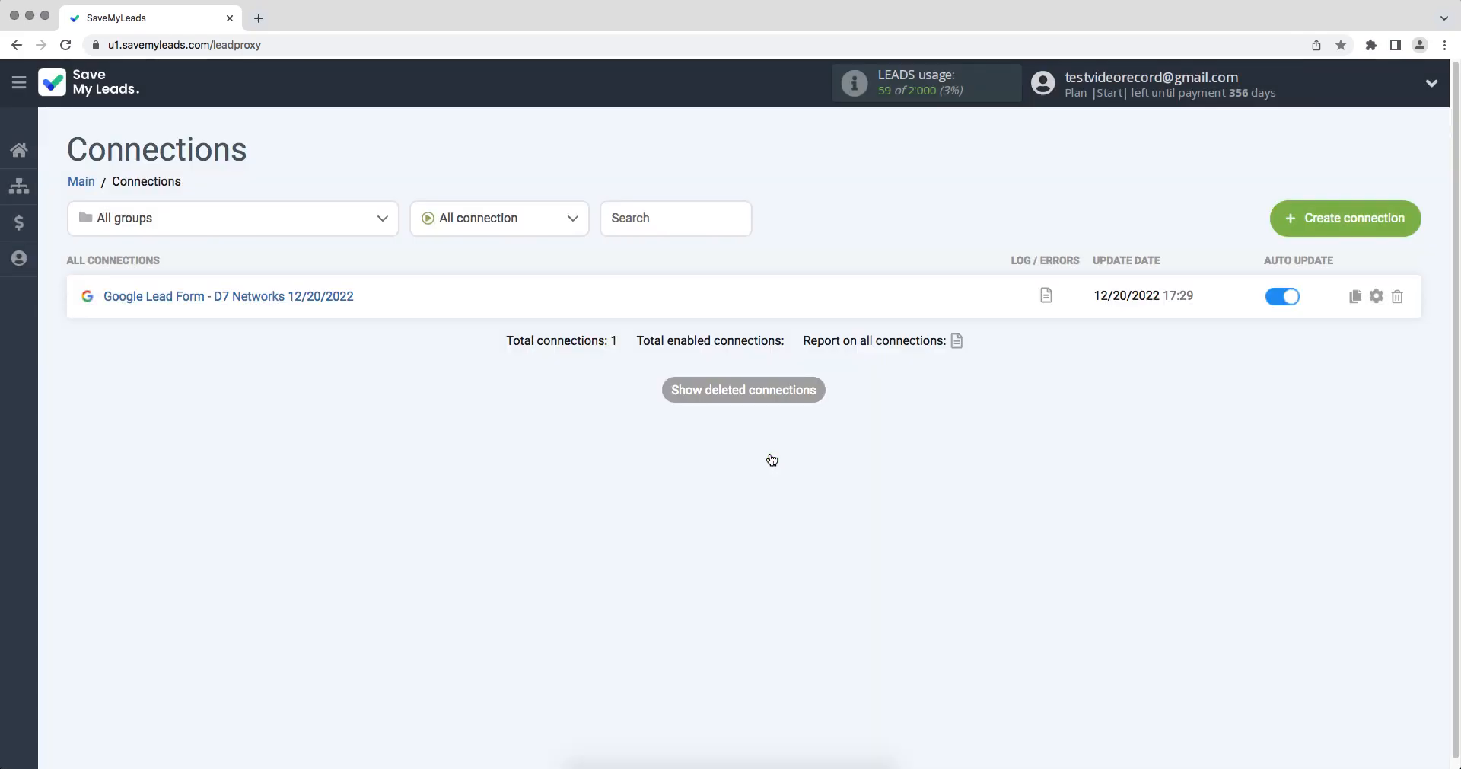